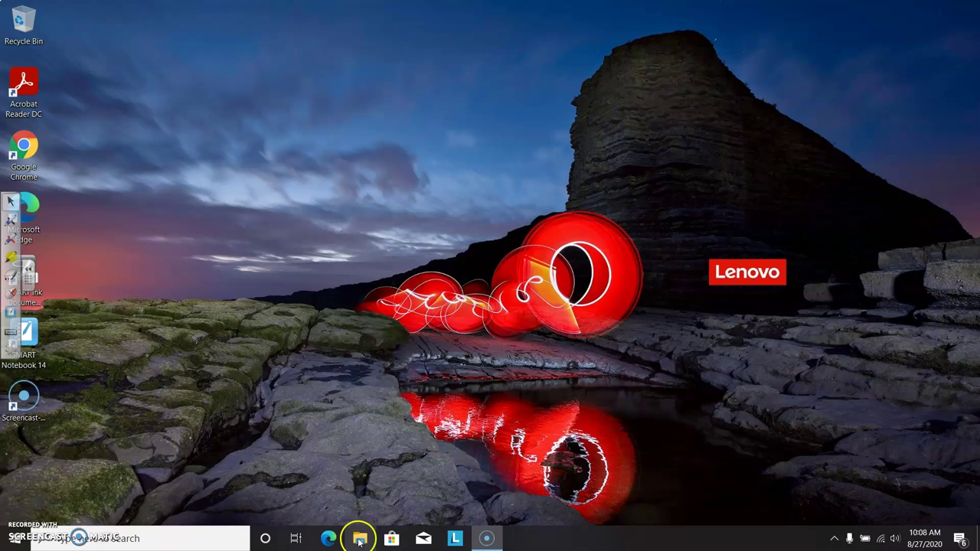
Open Settings from taskbar search and go to Devices > Printers & scanners
{"action": "left_click", "coordinate": [224, 538]}
{"action": "type", "text": "s"}
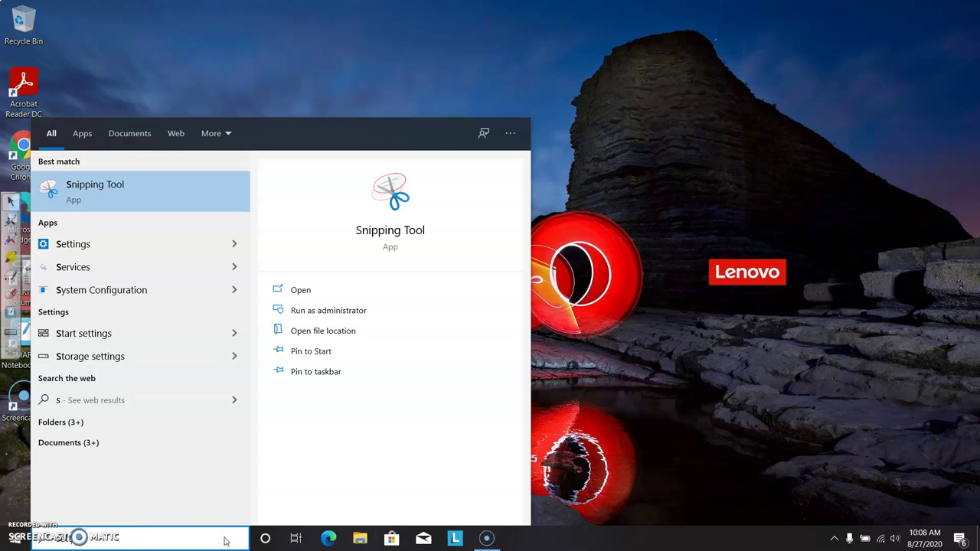
{"action": "type", "text": "ettings"}
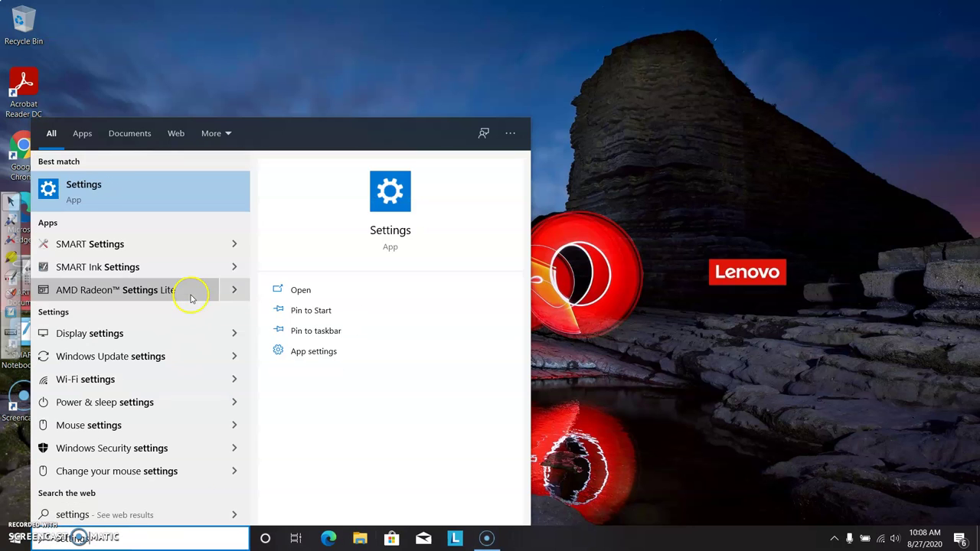
{"action": "left_click", "coordinate": [155, 187]}
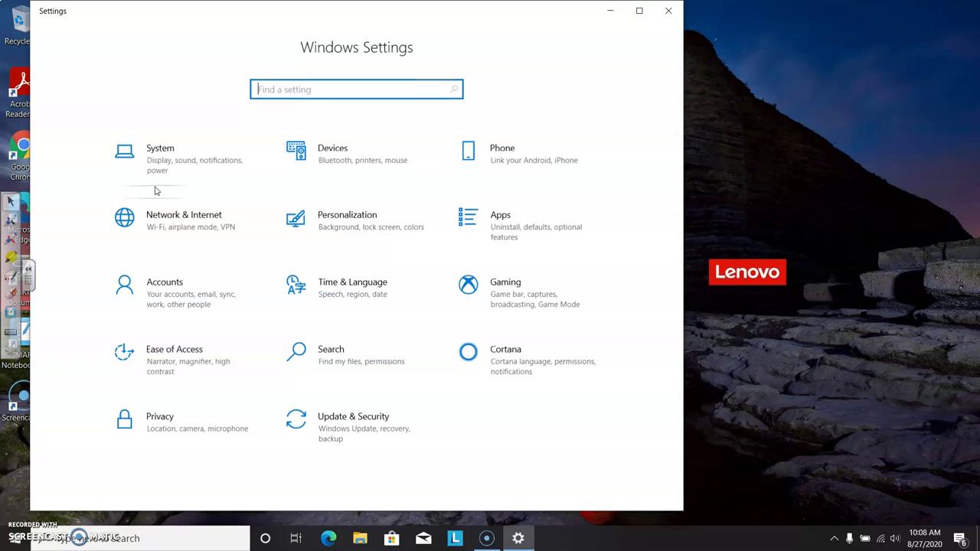
{"action": "left_click", "coordinate": [337, 156]}
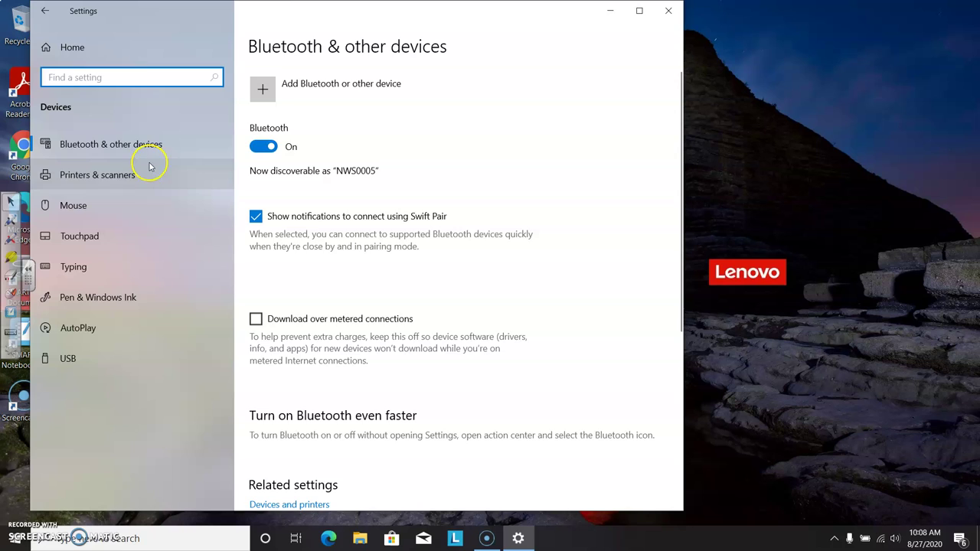
{"action": "left_click", "coordinate": [119, 175]}
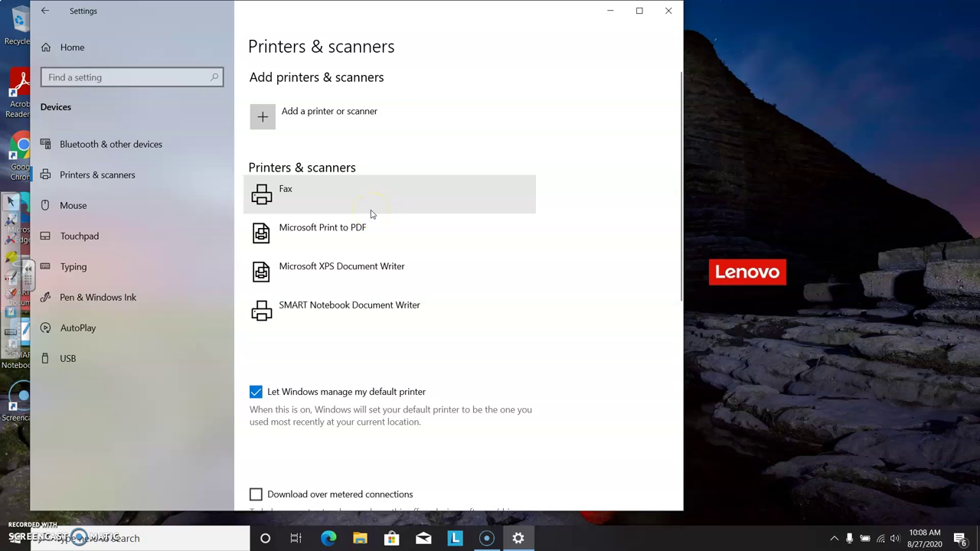
Search for printers, refresh the scan, and scroll down to iR-ADV 8585/8595 in the results
{"action": "left_click", "coordinate": [265, 117]}
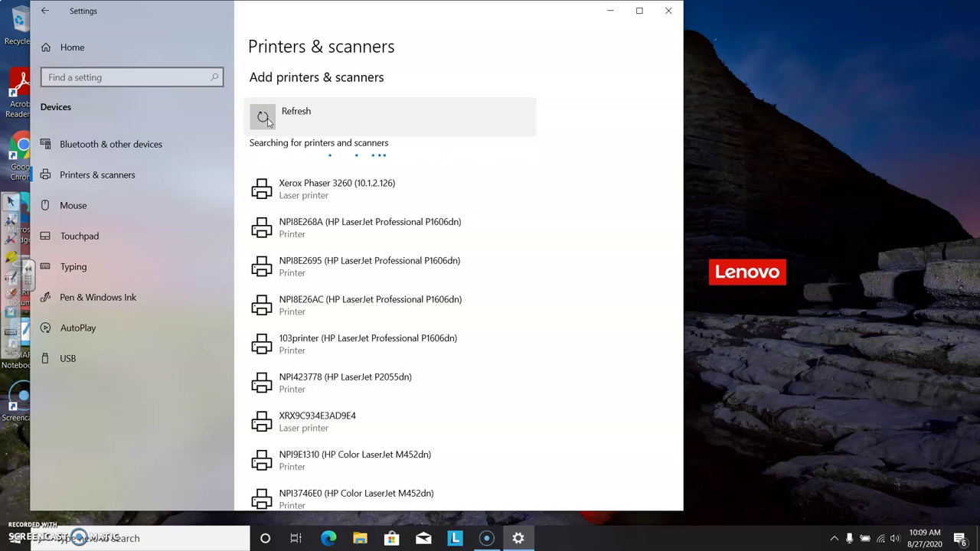
{"action": "left_click", "coordinate": [257, 127]}
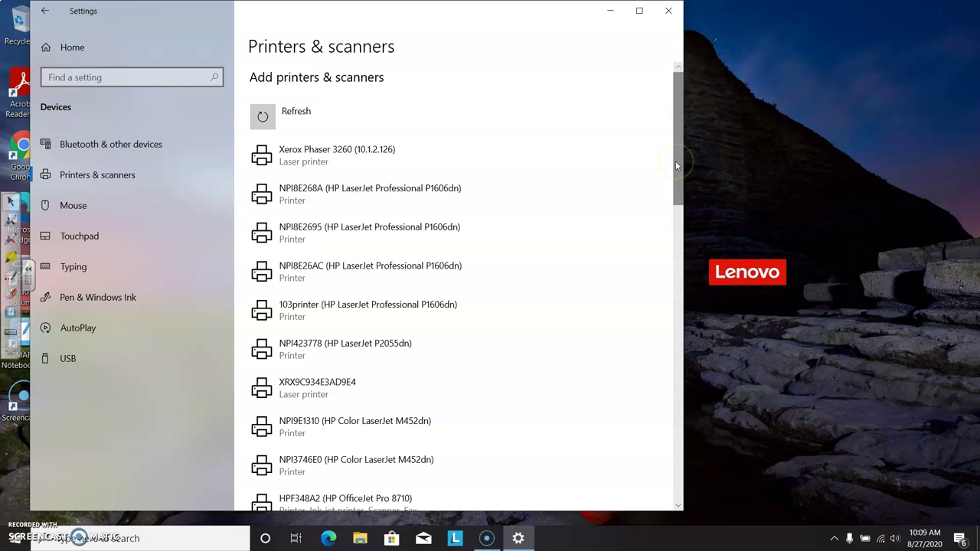
{"action": "left_click_drag", "start_coordinate": [676, 166], "coordinate": [678, 278]}
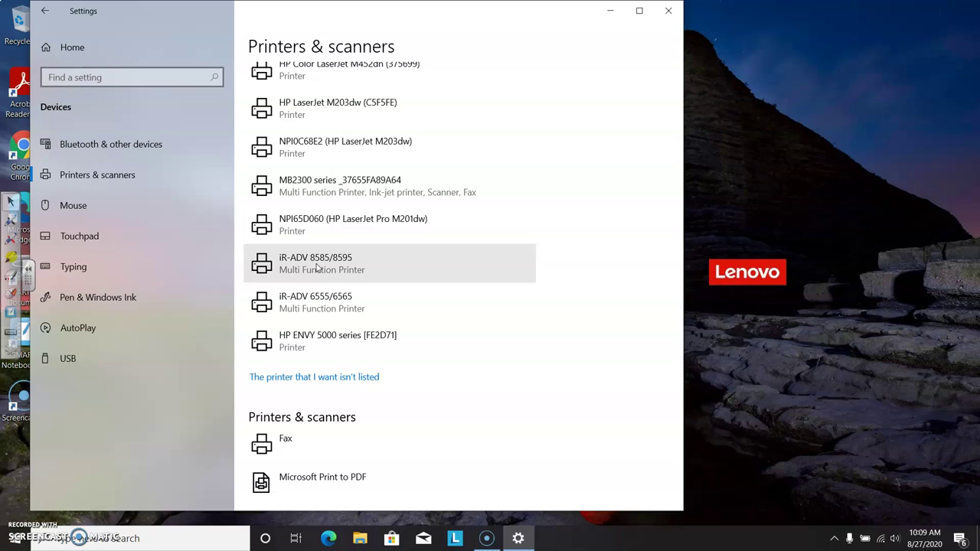
Add the iR-ADV 8585/8595 printer from the results and return to the top of the list
{"action": "left_click", "coordinate": [317, 268]}
{"action": "left_click", "coordinate": [508, 305]}
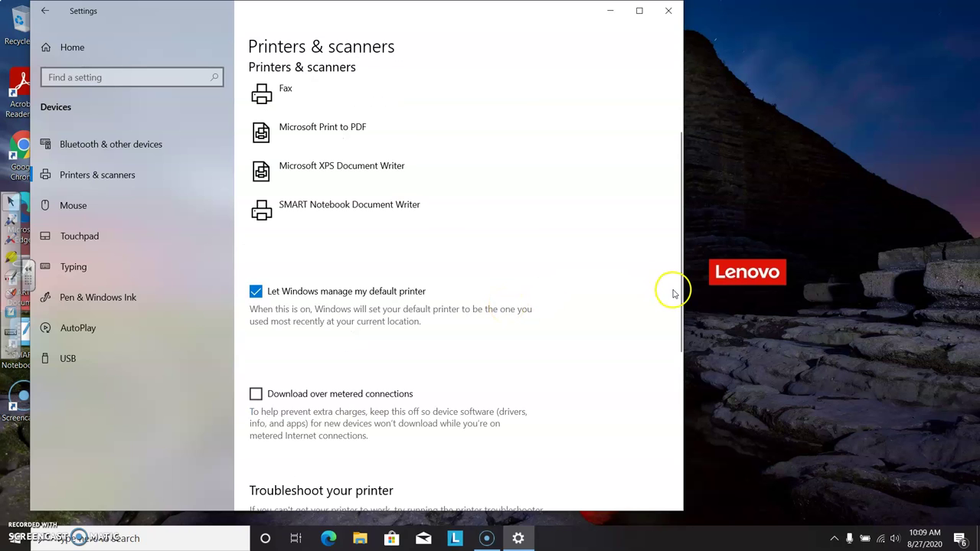
{"action": "left_click_drag", "start_coordinate": [682, 299], "coordinate": [682, 215]}
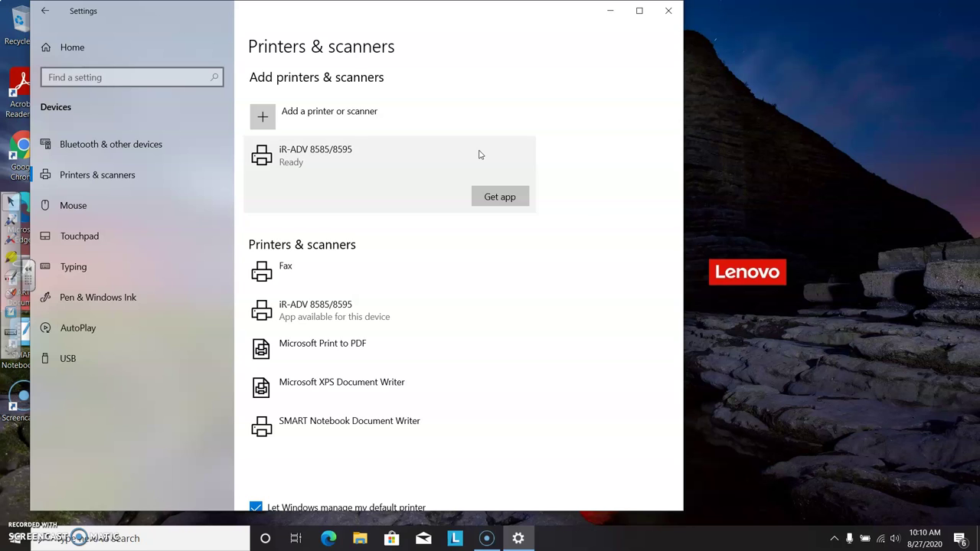
Change the iR-ADV 8585/8595 name to 'Teacher_room' in its Printer properties and confirm
{"action": "left_click", "coordinate": [580, 199]}
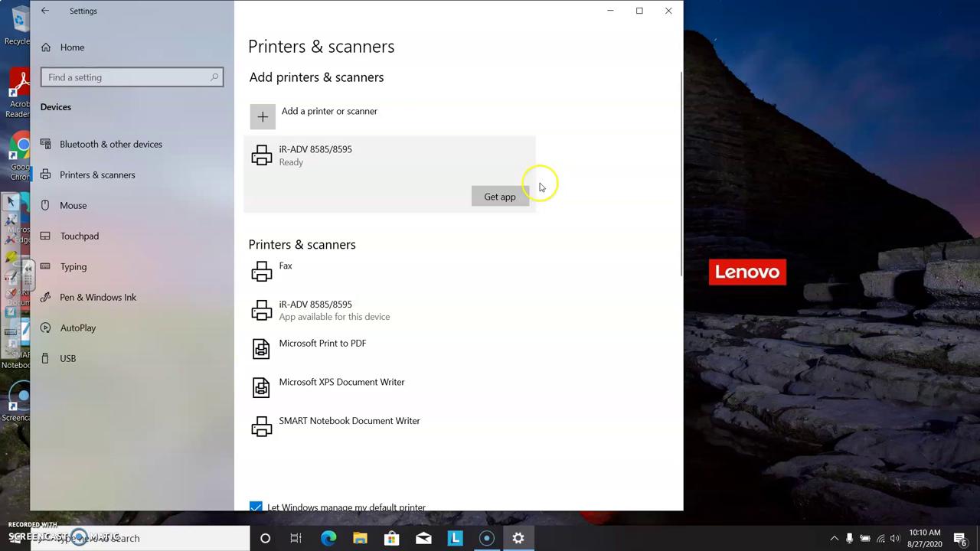
{"action": "left_click", "coordinate": [325, 311]}
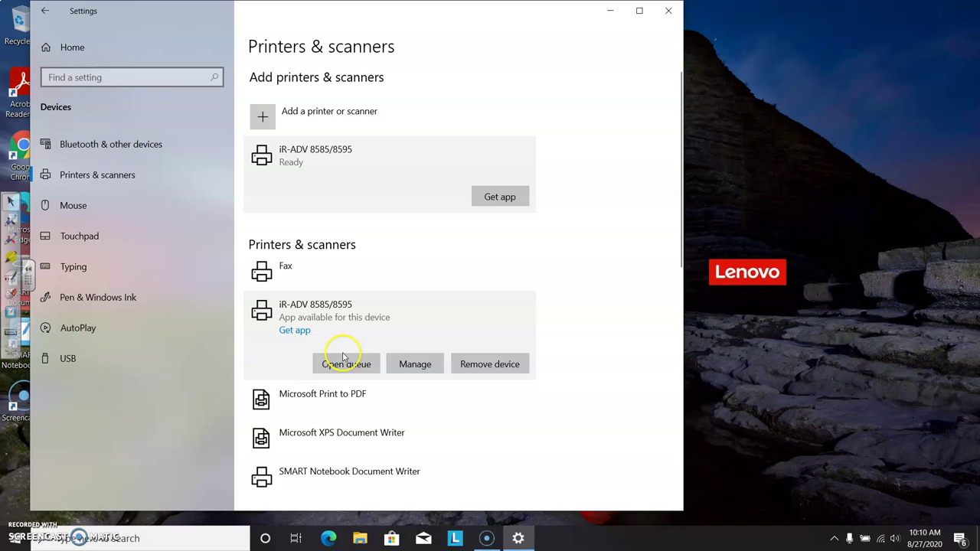
{"action": "left_click", "coordinate": [416, 364]}
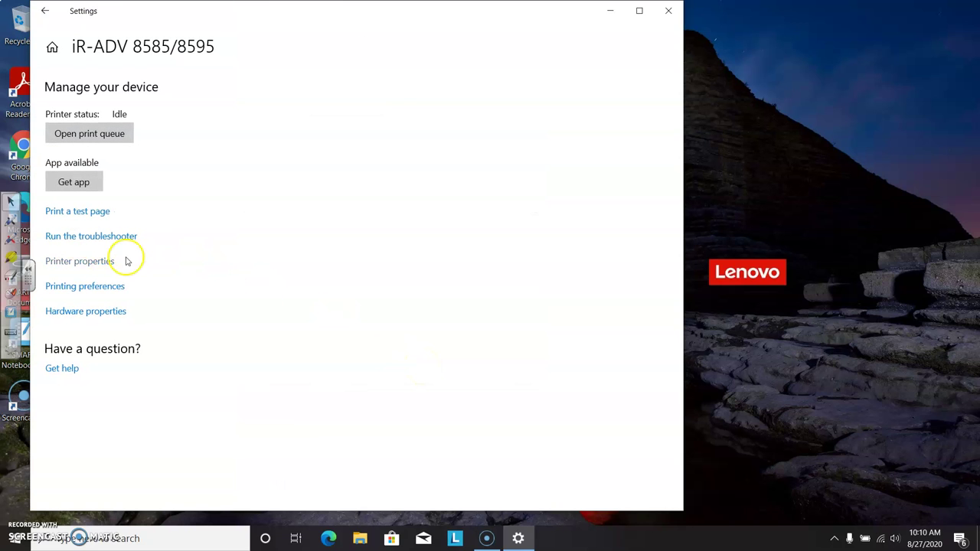
{"action": "left_click", "coordinate": [94, 264]}
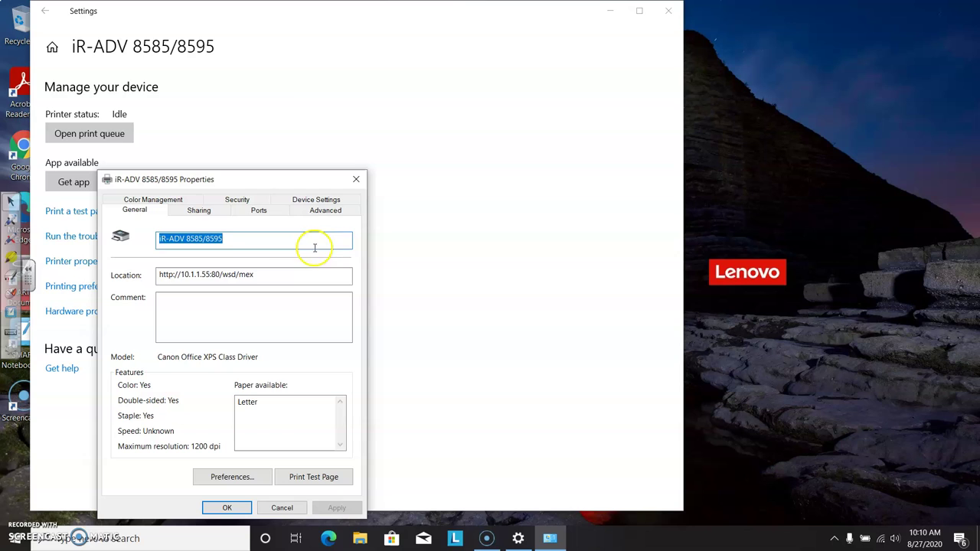
{"action": "key", "text": "BackSpace"}
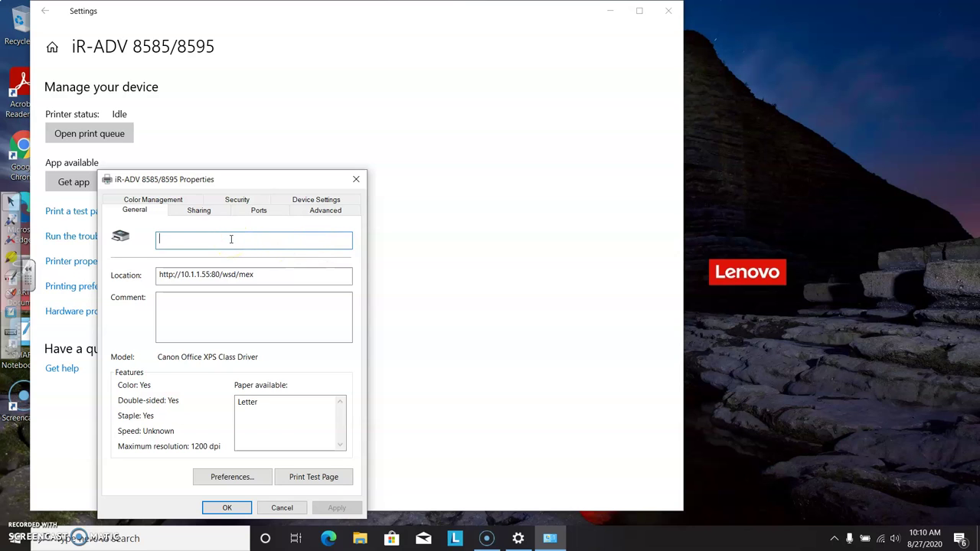
{"action": "type", "text": "Teacher_room"}
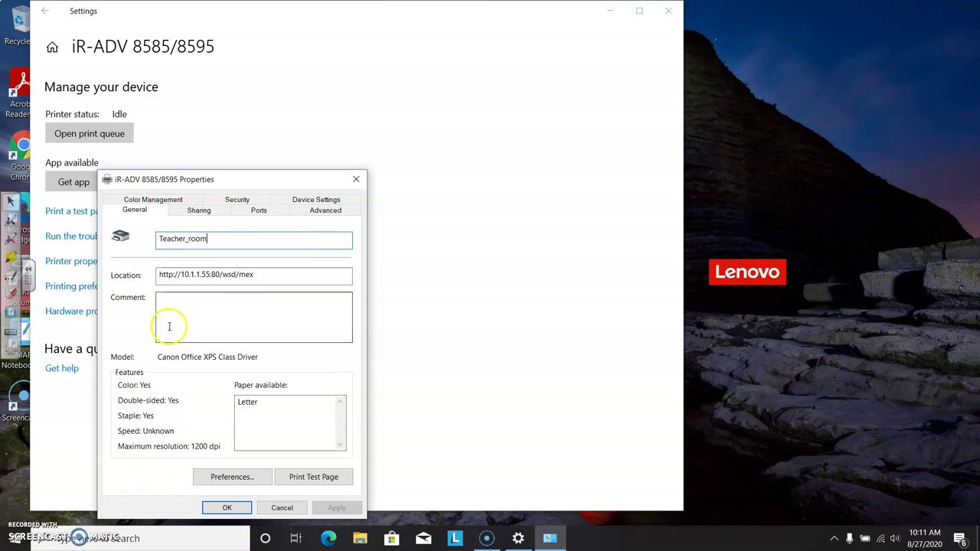
{"action": "left_click", "coordinate": [227, 509]}
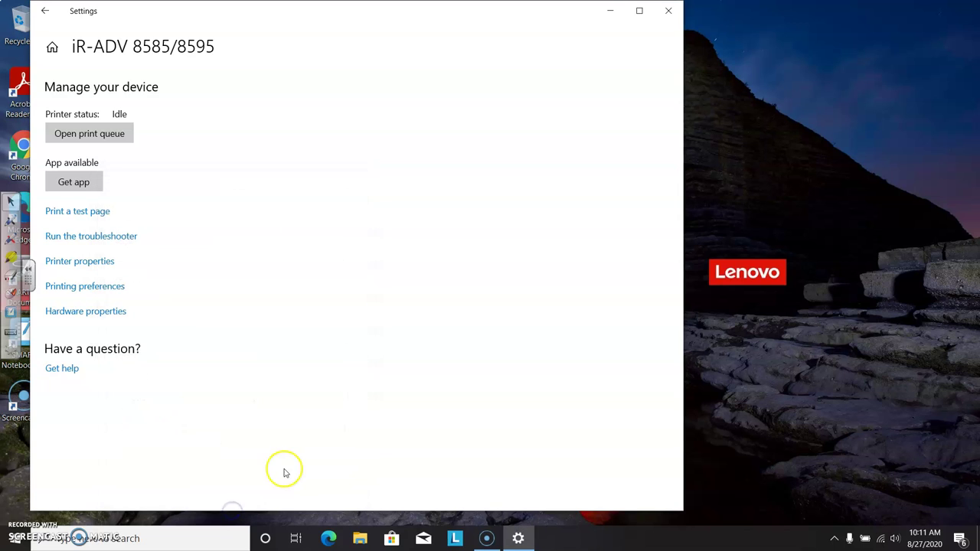
Back on Printers & scanners, rescan and scroll down to NPIA457F2 (HP LaserJet CP1525nw)
{"action": "left_click", "coordinate": [46, 13]}
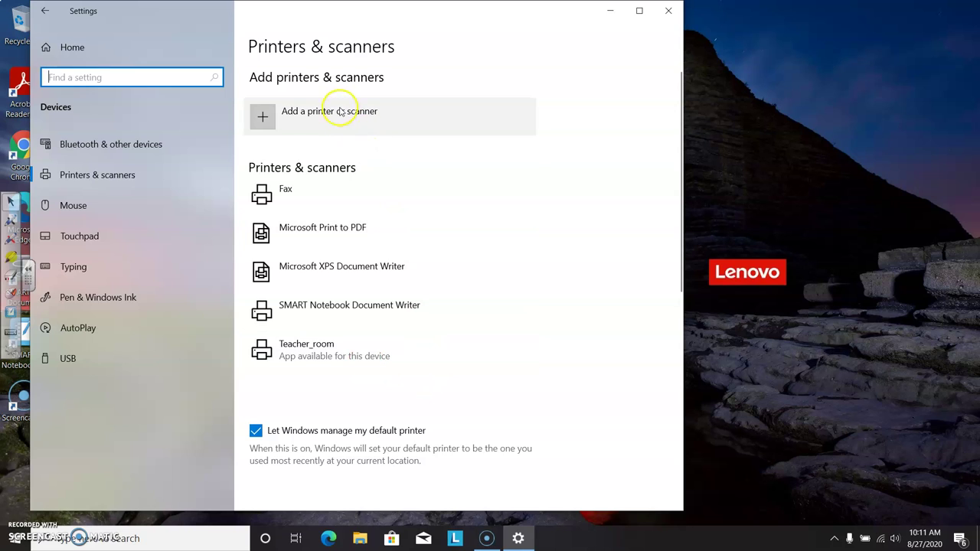
{"action": "left_click", "coordinate": [263, 116]}
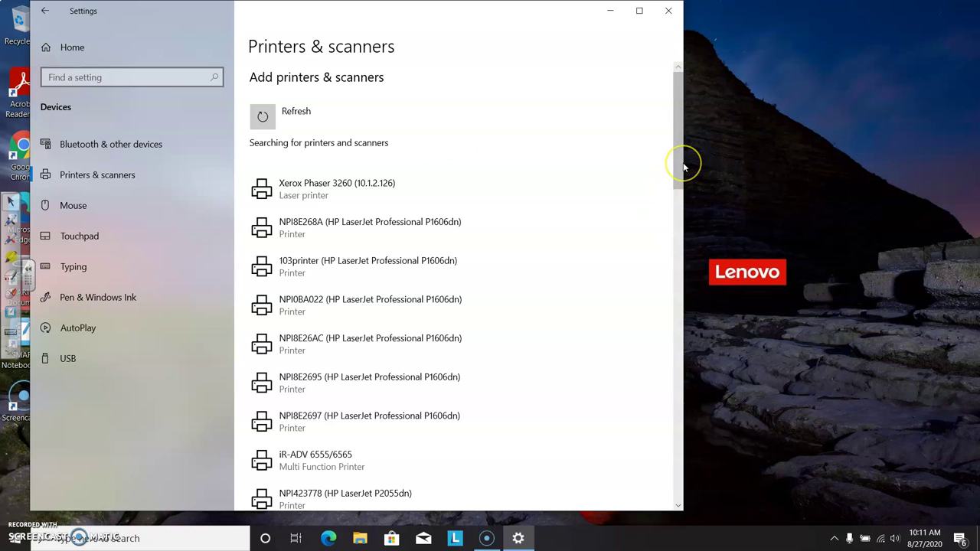
{"action": "left_click_drag", "start_coordinate": [684, 164], "coordinate": [682, 235]}
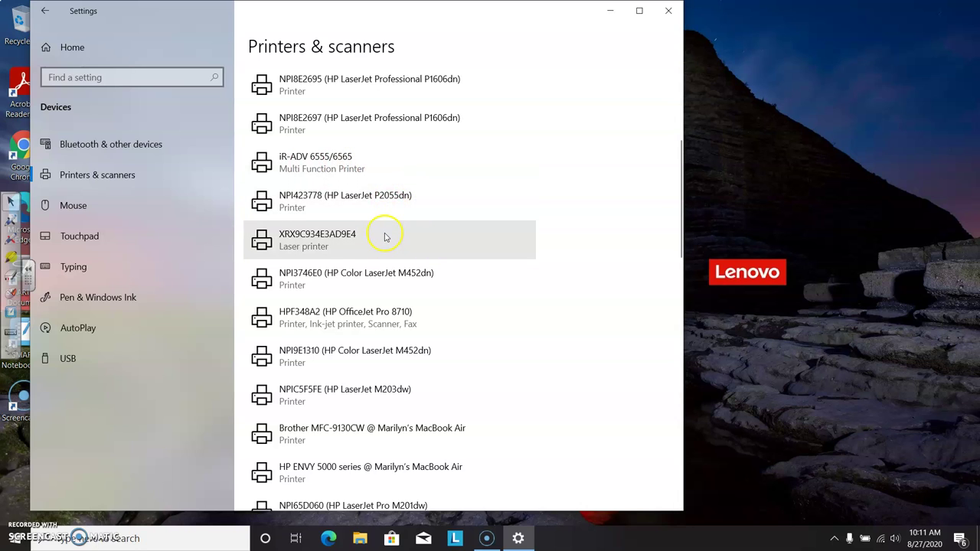
{"action": "scroll", "coordinate": [385, 238], "scroll_direction": "down", "scroll_amount": 1}
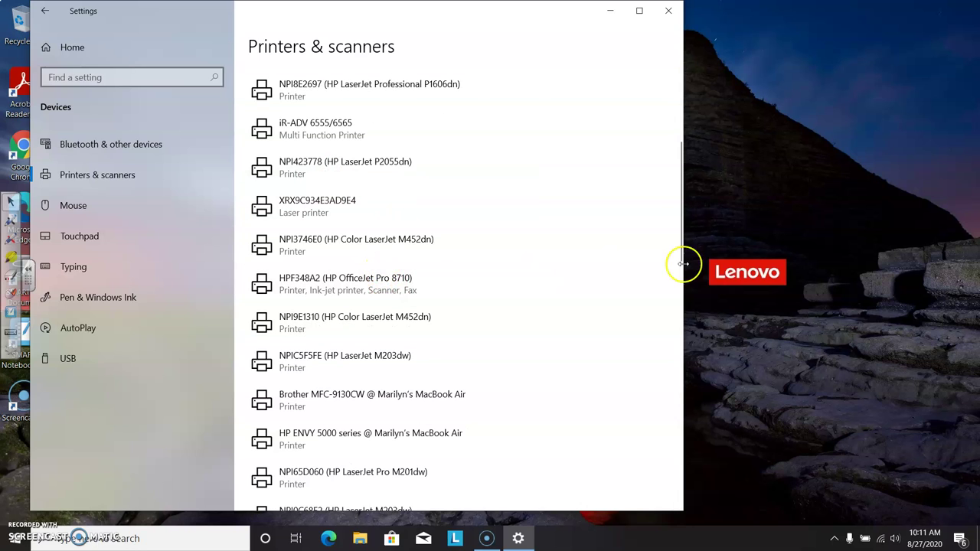
{"action": "left_click_drag", "start_coordinate": [680, 240], "coordinate": [679, 289]}
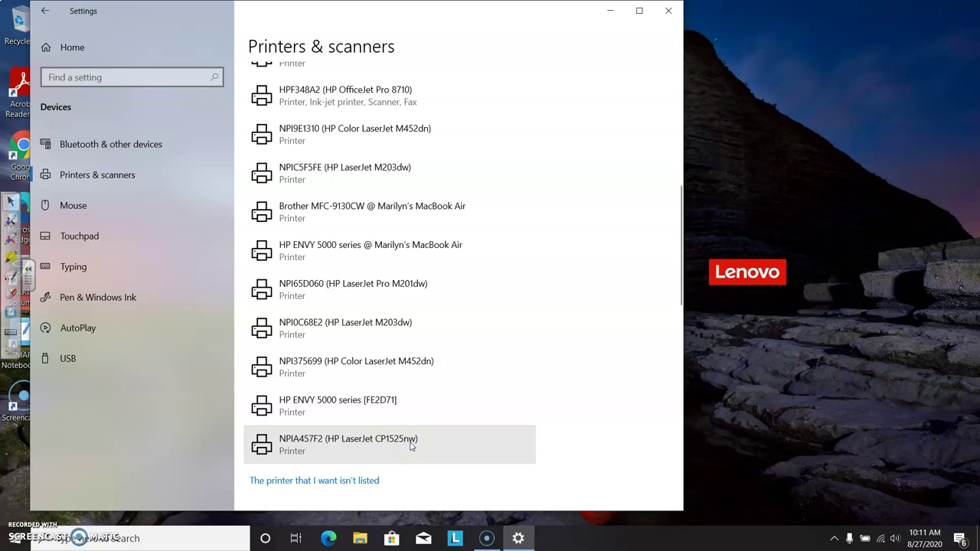
Add NPIA457F2 (HP LaserJet CP1525nw) and scroll up to see it listed as Ready
{"action": "left_click", "coordinate": [343, 445]}
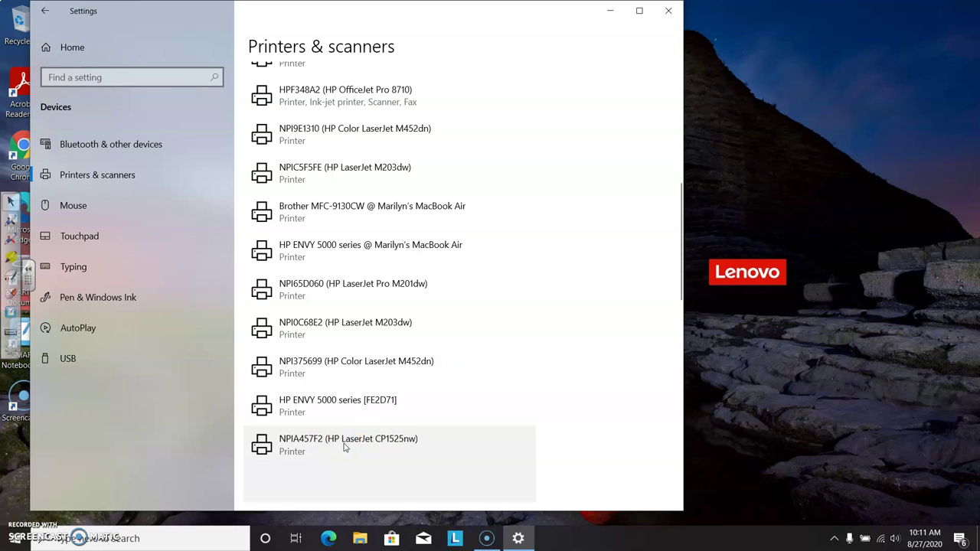
{"action": "left_click", "coordinate": [484, 488]}
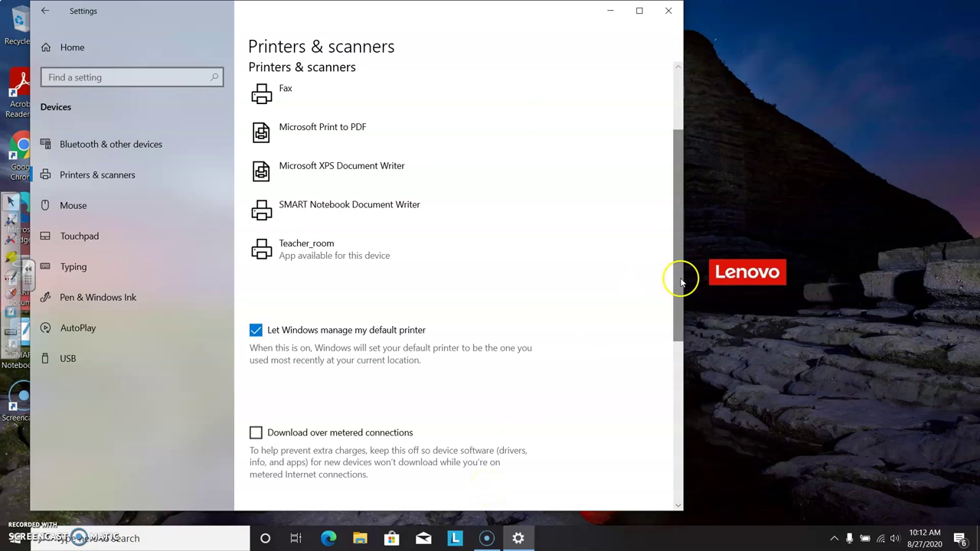
{"action": "left_click_drag", "start_coordinate": [679, 278], "coordinate": [682, 205]}
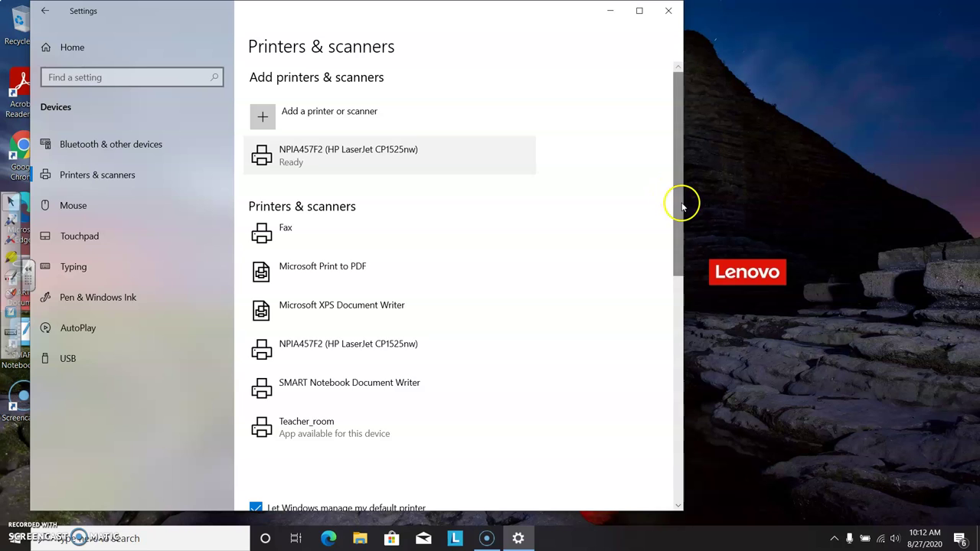
Change the NPIA457F2 printer's name to '107colorlaser' in Printer properties and confirm with OK
{"action": "left_click_drag", "start_coordinate": [678, 202], "coordinate": [677, 246]}
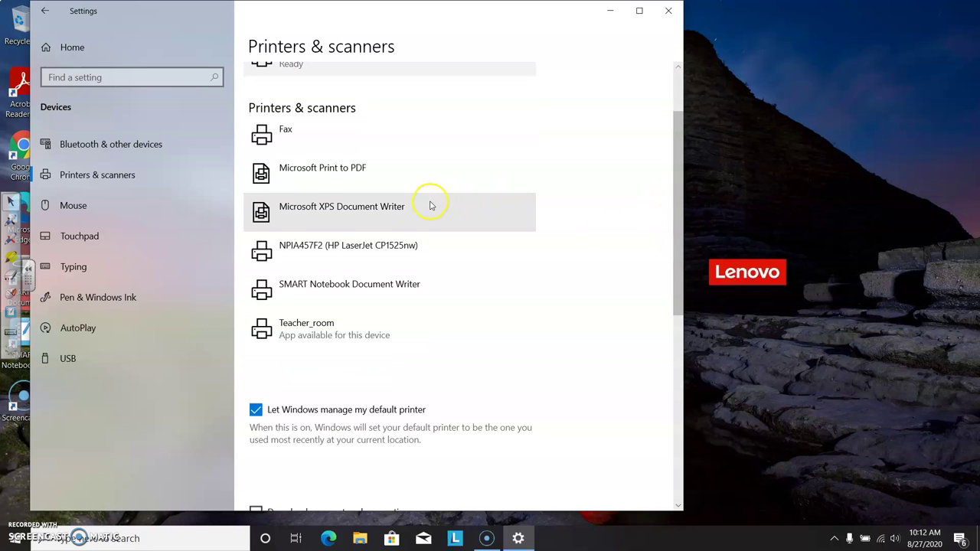
{"action": "left_click", "coordinate": [375, 248]}
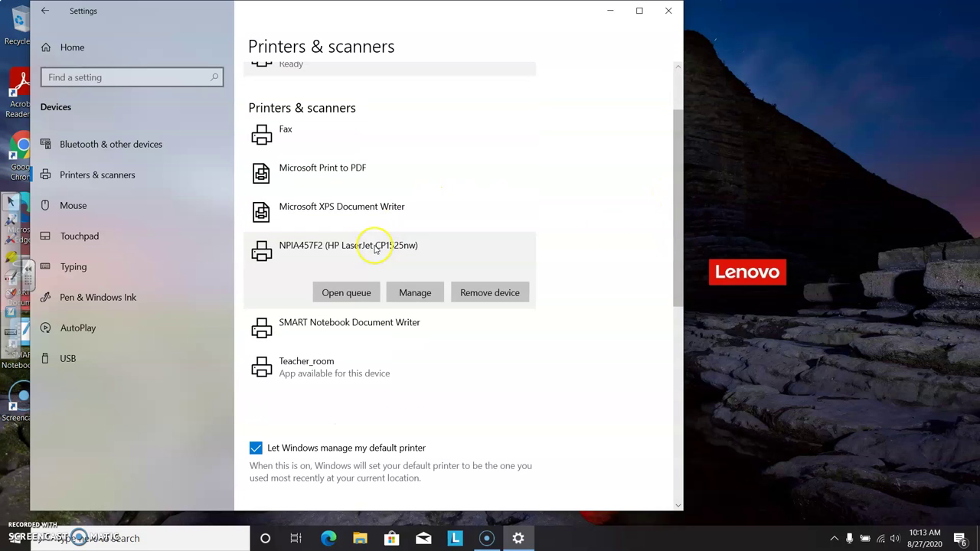
{"action": "left_click", "coordinate": [415, 292]}
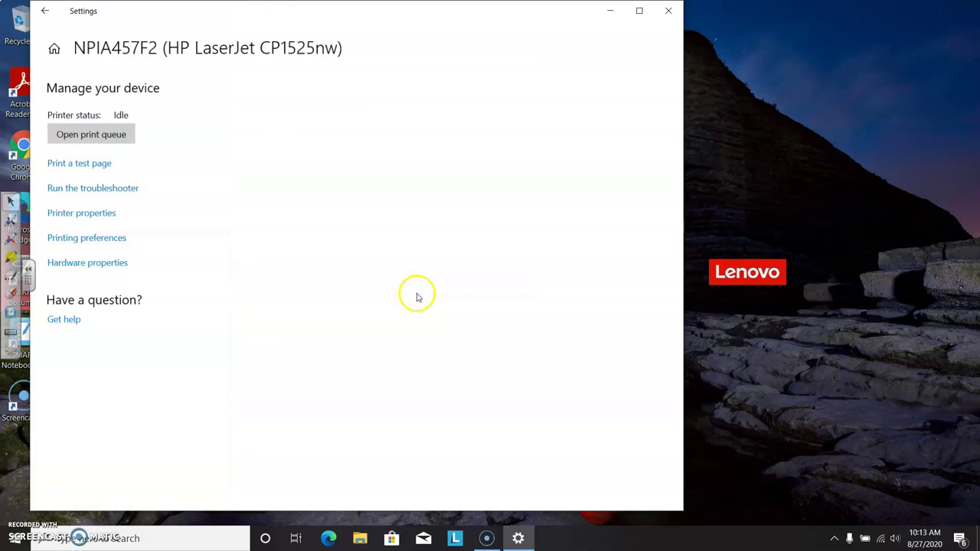
{"action": "left_click", "coordinate": [85, 213]}
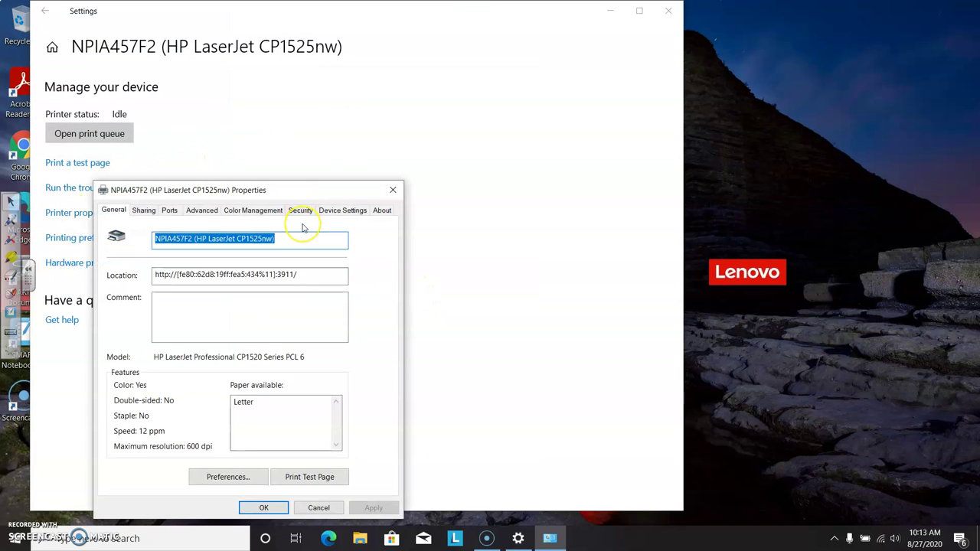
{"action": "key", "text": "BackSpace"}
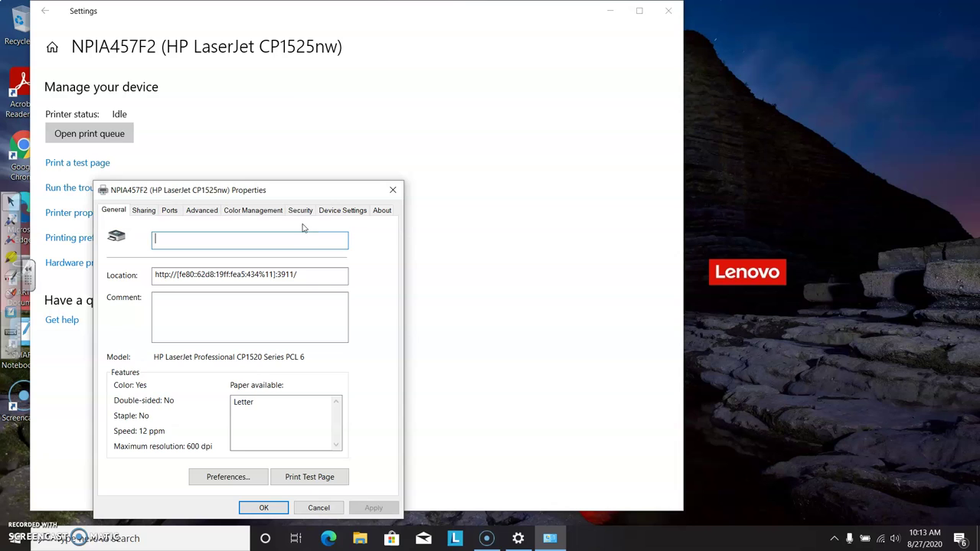
{"action": "type", "text": "107colorlaser"}
{"action": "left_click", "coordinate": [275, 509]}
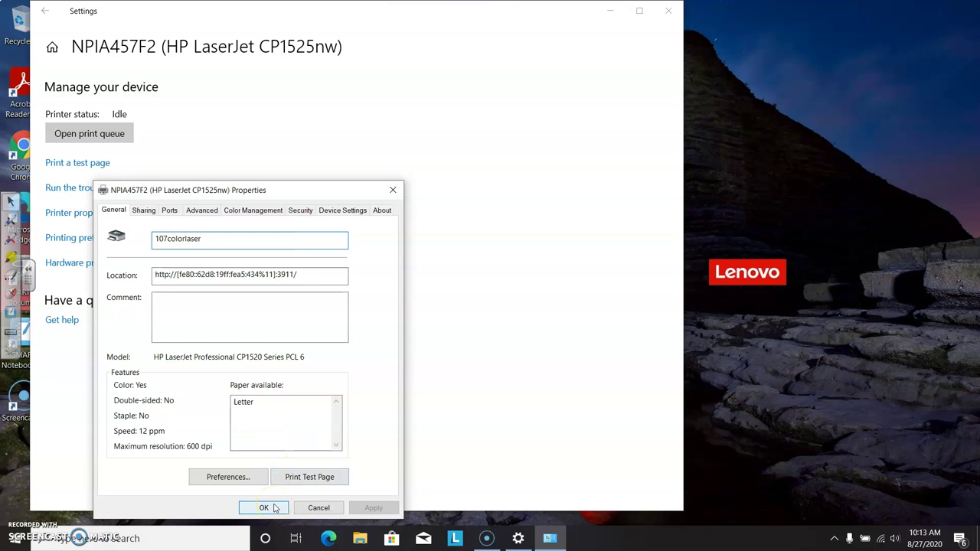
{"action": "left_click", "coordinate": [275, 508]}
{"action": "left_click", "coordinate": [241, 409]}
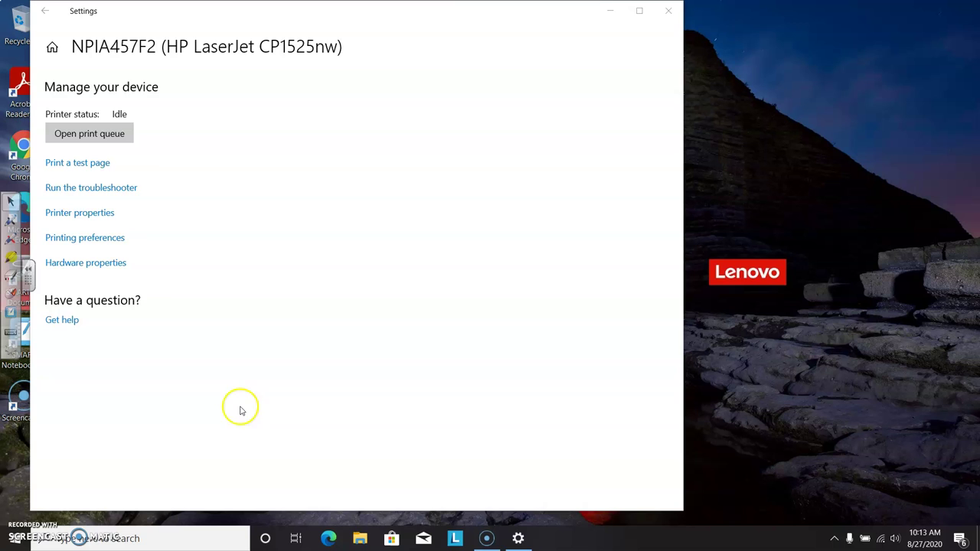
Return to the printers list, rescan the network, and scroll through the discovered printers
{"action": "left_click", "coordinate": [47, 12]}
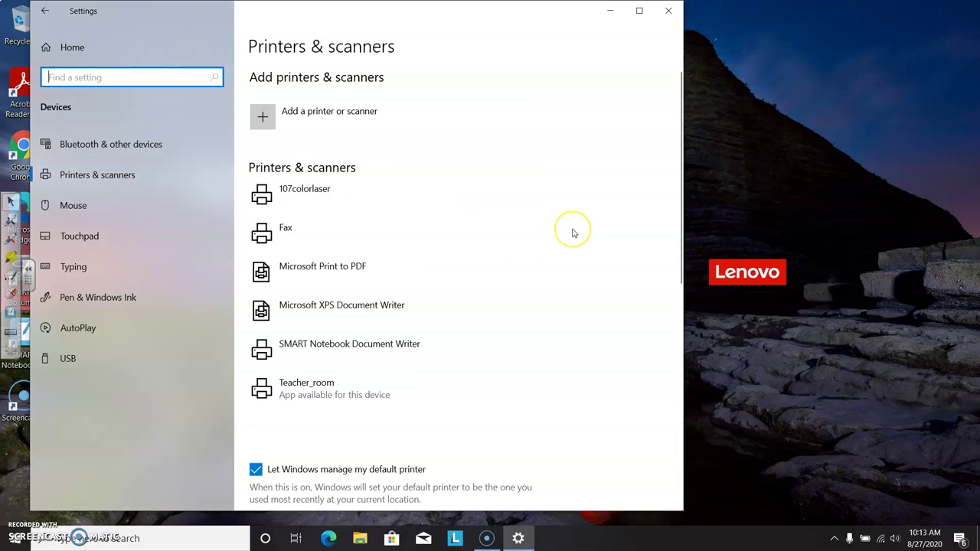
{"action": "left_click", "coordinate": [263, 115]}
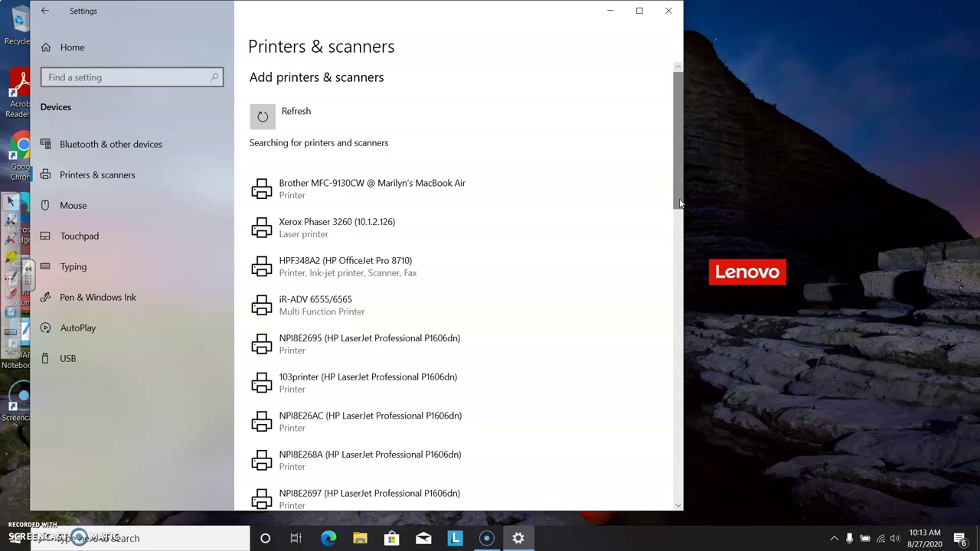
{"action": "left_click", "coordinate": [679, 159]}
{"action": "left_click_drag", "start_coordinate": [676, 152], "coordinate": [682, 263]}
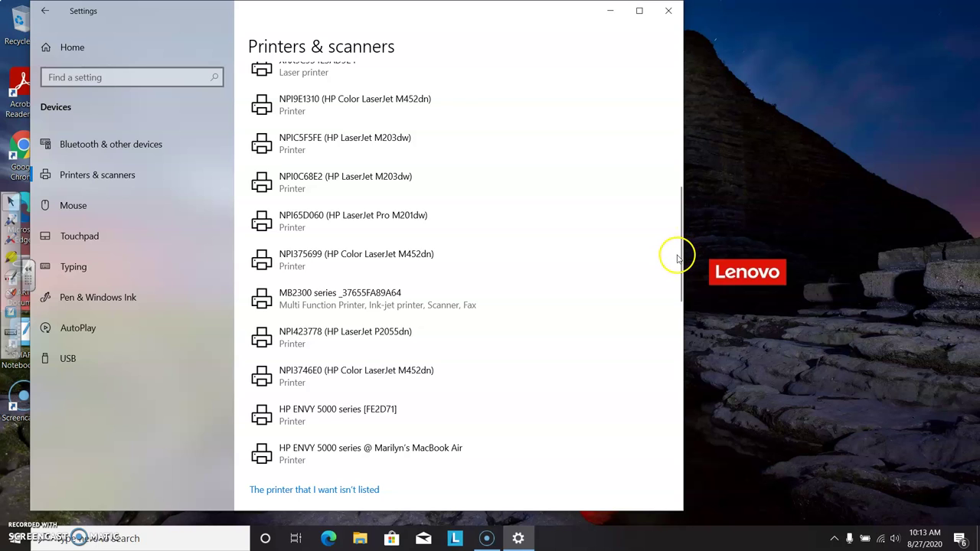
{"action": "left_click_drag", "start_coordinate": [683, 261], "coordinate": [683, 274]}
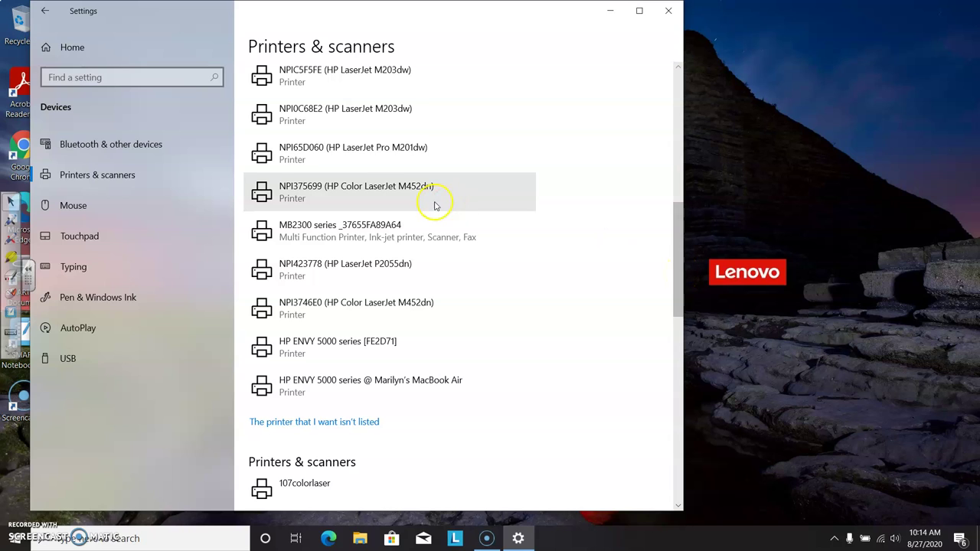
Add the MB2300 series printer from the results and scroll to review the list
{"action": "left_click", "coordinate": [373, 195]}
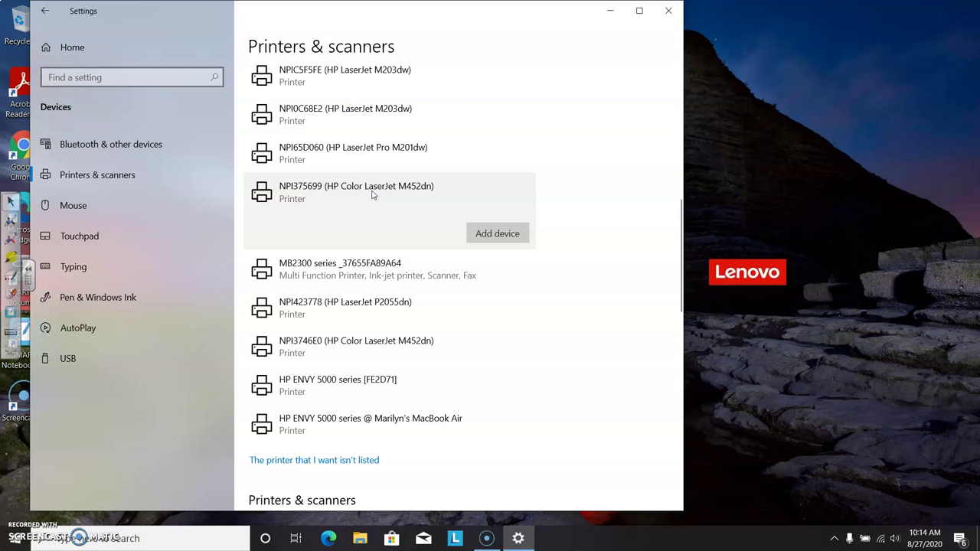
{"action": "scroll", "coordinate": [499, 234], "scroll_direction": "down", "scroll_amount": 1}
{"action": "left_click", "coordinate": [497, 239]}
{"action": "scroll", "coordinate": [497, 239], "scroll_direction": "down", "scroll_amount": 10}
{"action": "scroll", "coordinate": [497, 239], "scroll_direction": "up", "scroll_amount": 5}
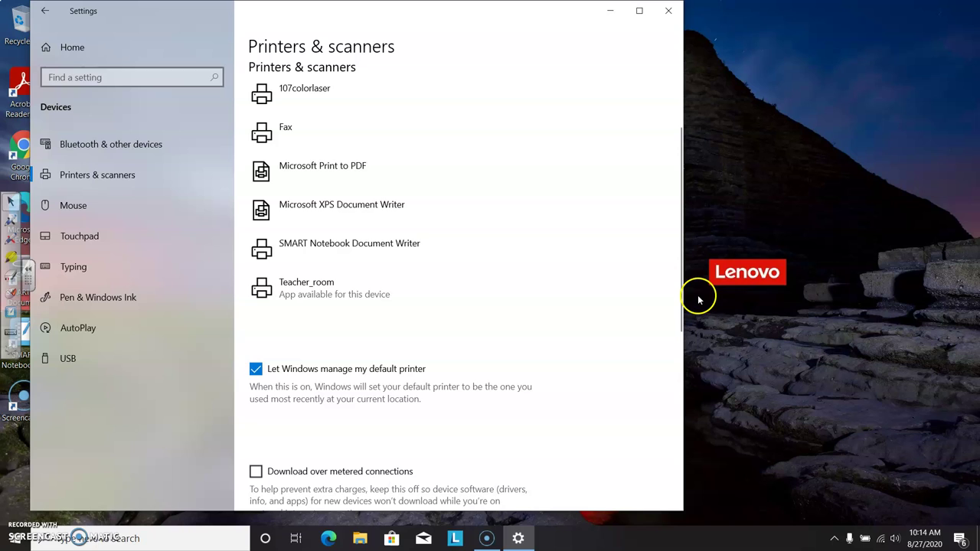
{"action": "scroll", "coordinate": [670, 199], "scroll_direction": "up", "scroll_amount": 4}
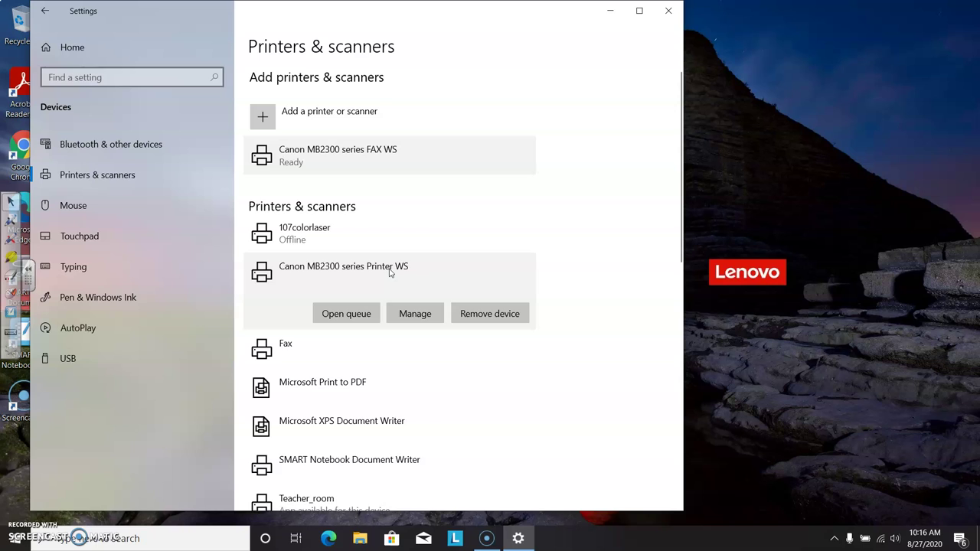
Remove Canon MB2300 series Printer WS and confirm the removal
{"action": "left_click", "coordinate": [494, 313]}
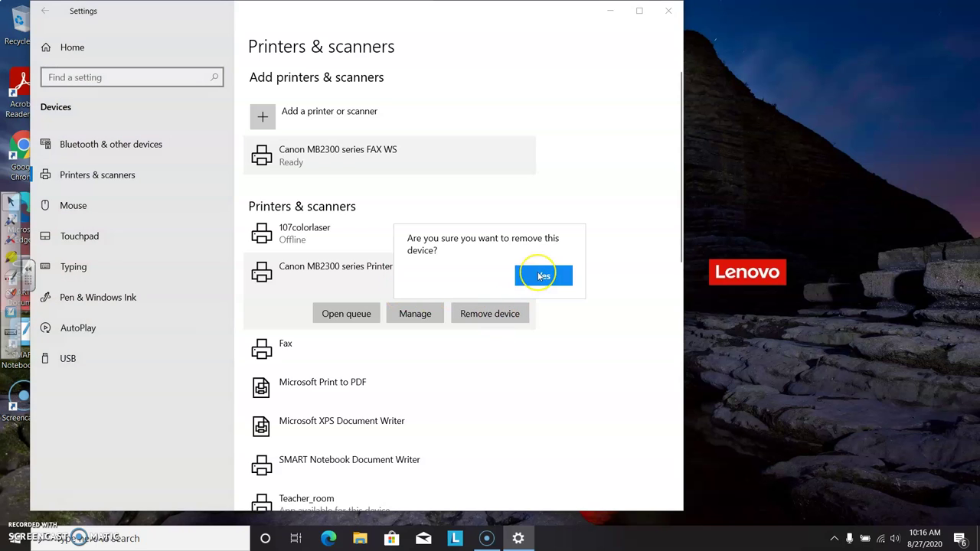
{"action": "left_click", "coordinate": [536, 277]}
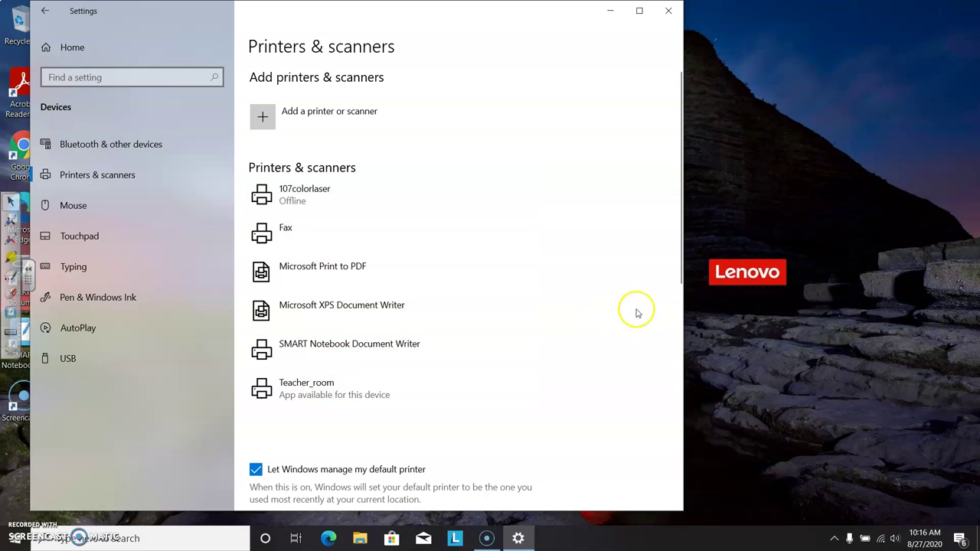
Rescan for printers and add HP Color LaserJet M452dn (375699) from the discovered list
{"action": "left_click", "coordinate": [298, 115]}
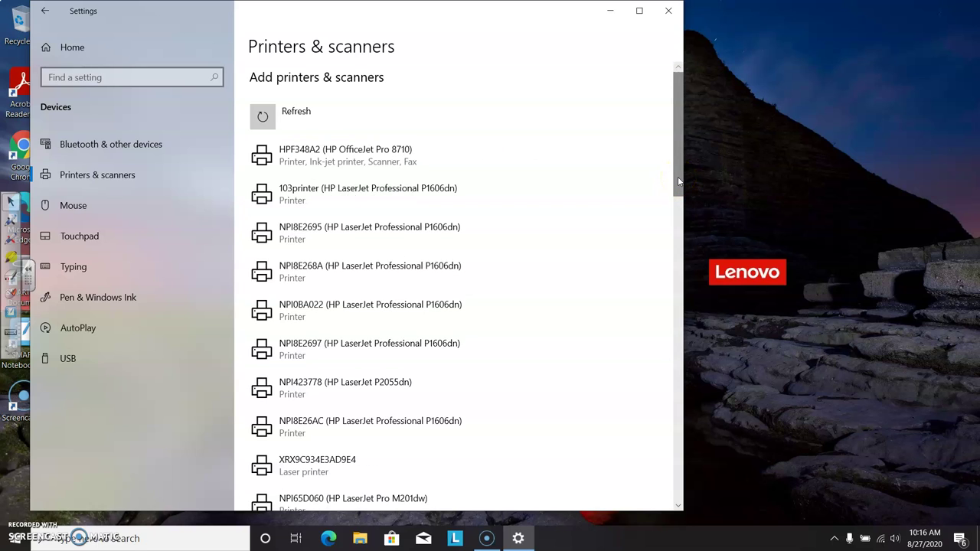
{"action": "left_click_drag", "start_coordinate": [677, 182], "coordinate": [676, 284]}
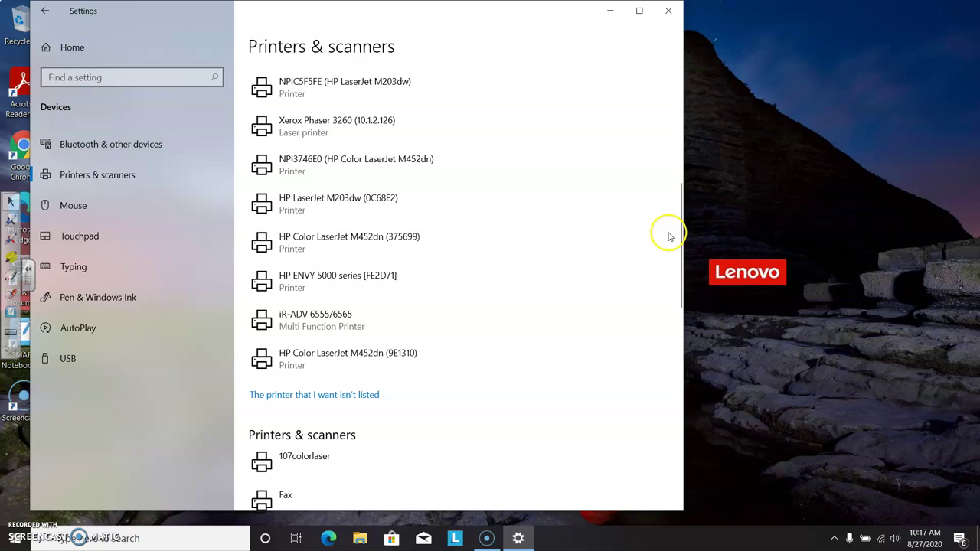
{"action": "left_click", "coordinate": [424, 241]}
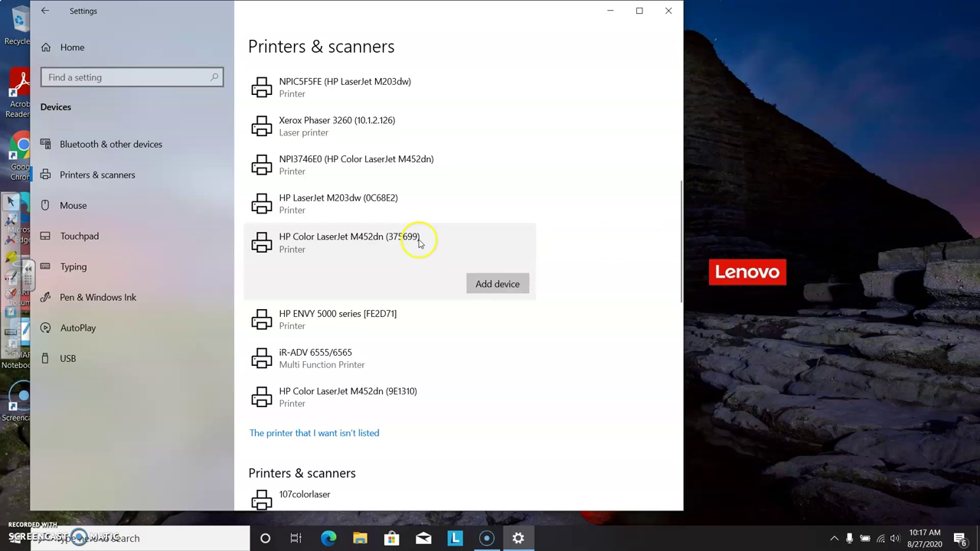
{"action": "left_click", "coordinate": [497, 283]}
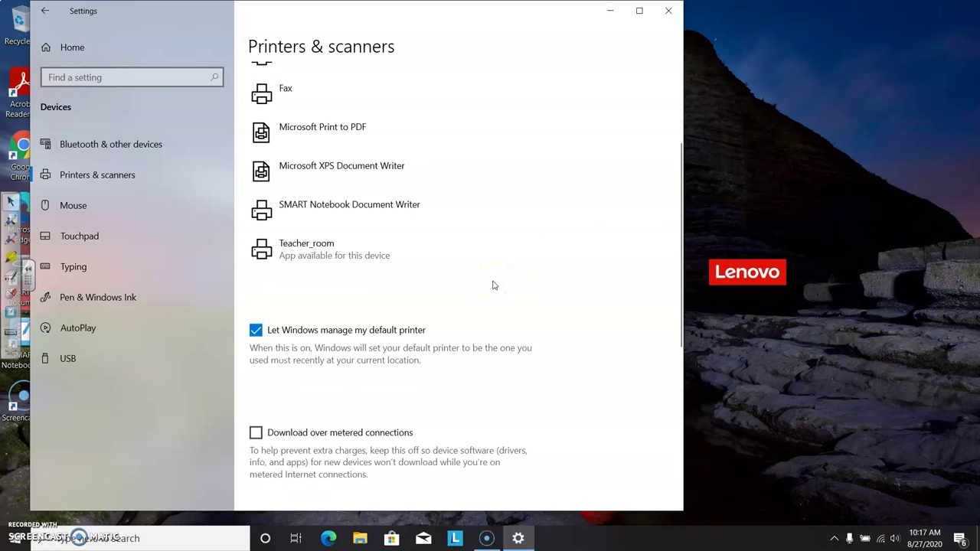
{"action": "left_click_drag", "start_coordinate": [672, 274], "coordinate": [590, 184]}
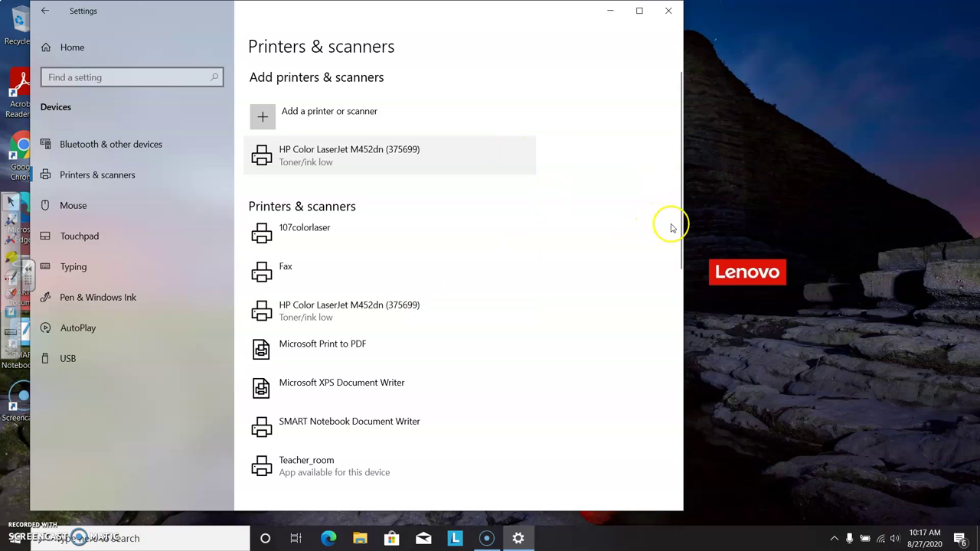
Rename the HP Color LaserJet M452dn (375699) to 'Librarycolorlaser' in Printer properties, then return to the list
{"action": "left_click_drag", "start_coordinate": [678, 227], "coordinate": [673, 279]}
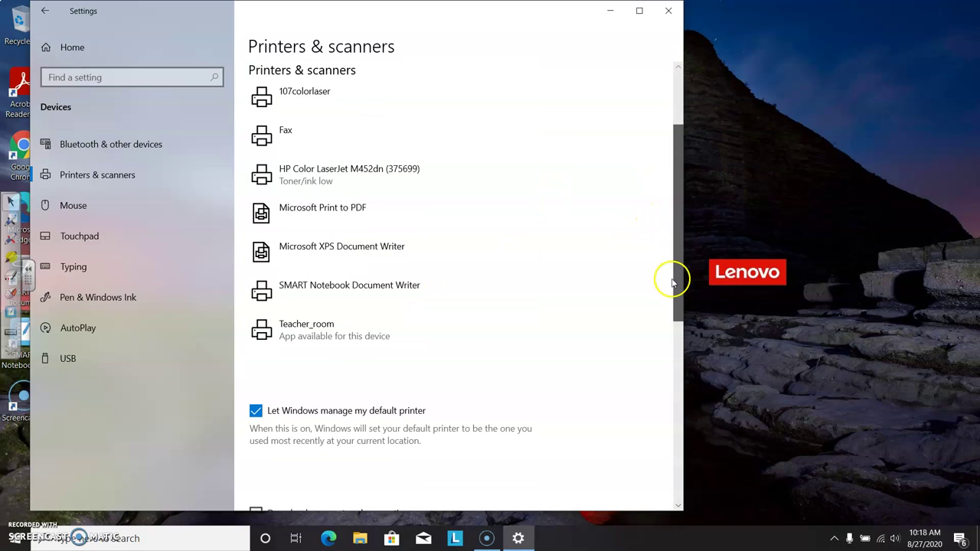
{"action": "left_click", "coordinate": [365, 177]}
{"action": "left_click", "coordinate": [415, 216]}
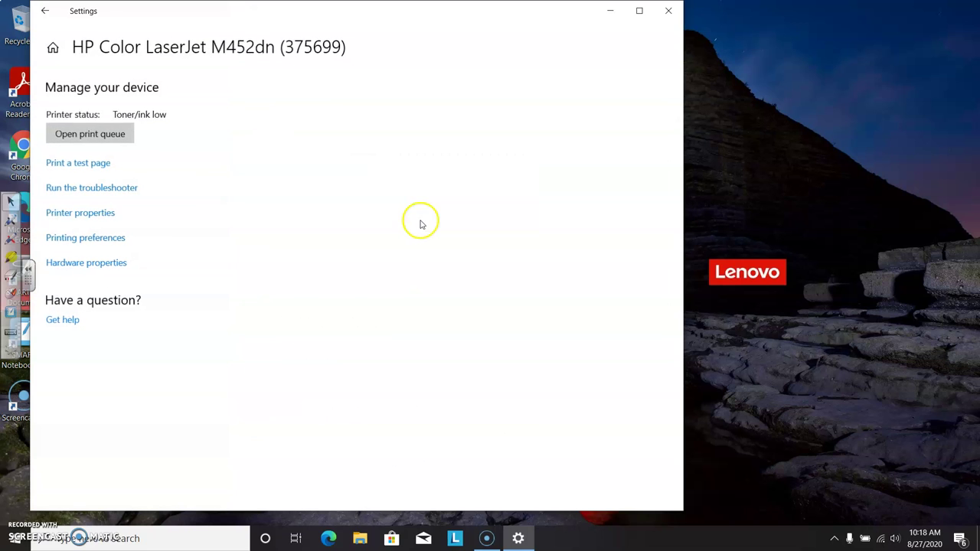
{"action": "left_click", "coordinate": [94, 217]}
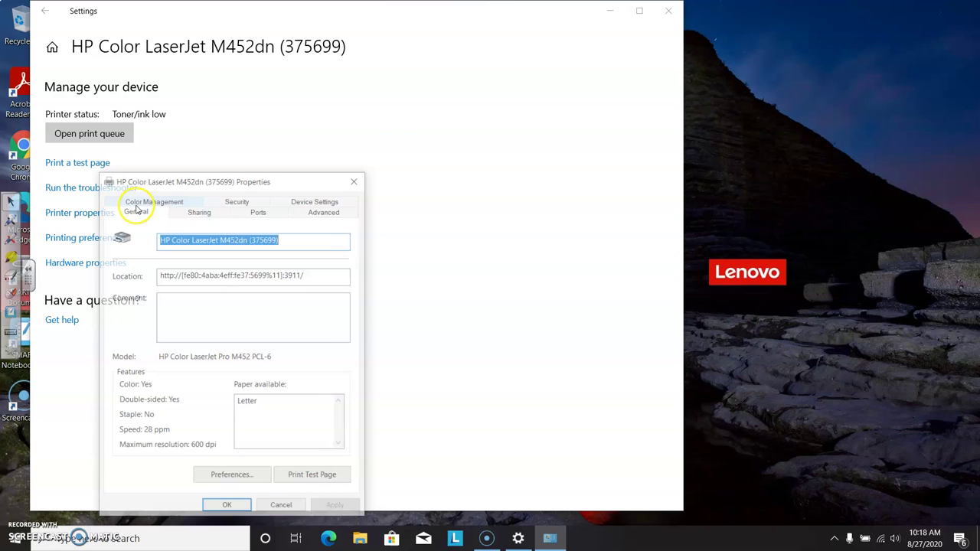
{"action": "key", "text": "BackSpace"}
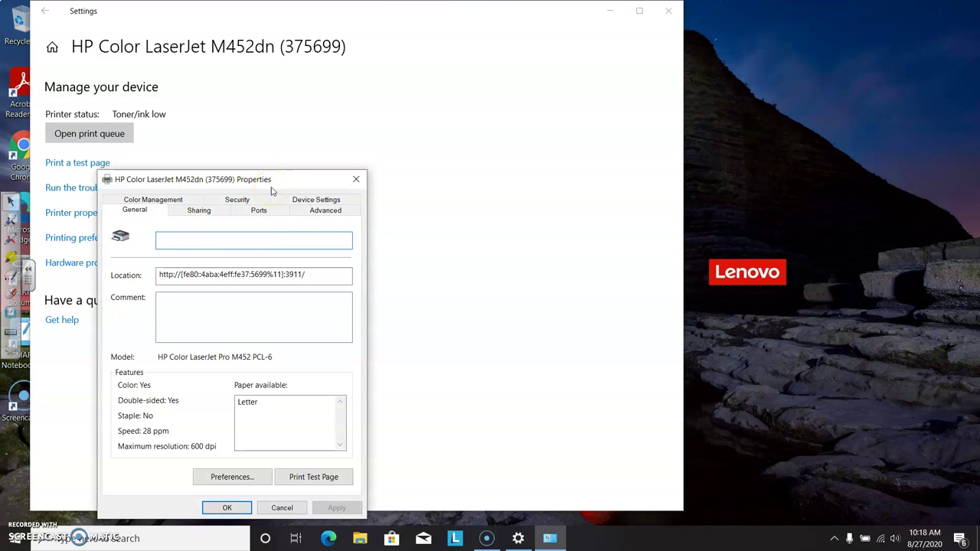
{"action": "type", "text": "Libraryco"}
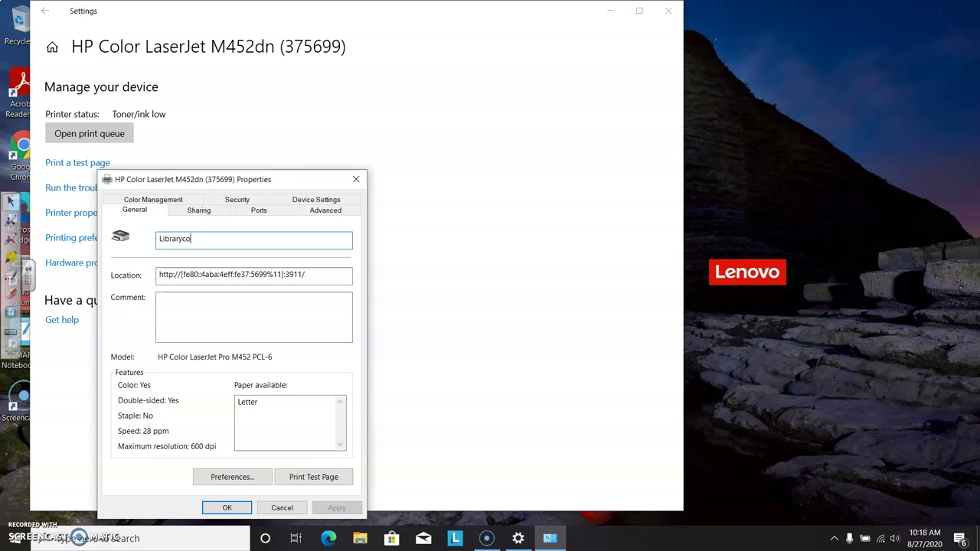
{"action": "type", "text": "lorlaser"}
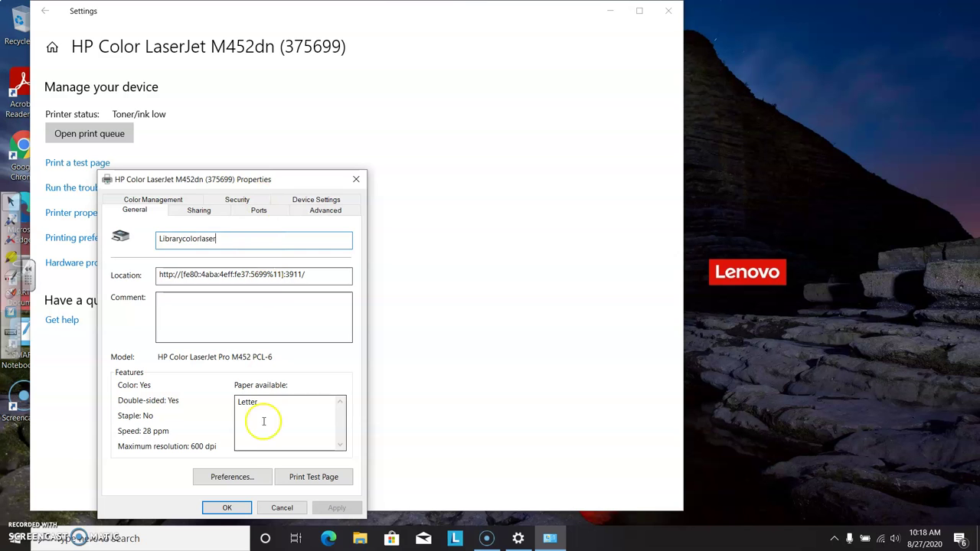
{"action": "left_click", "coordinate": [227, 507]}
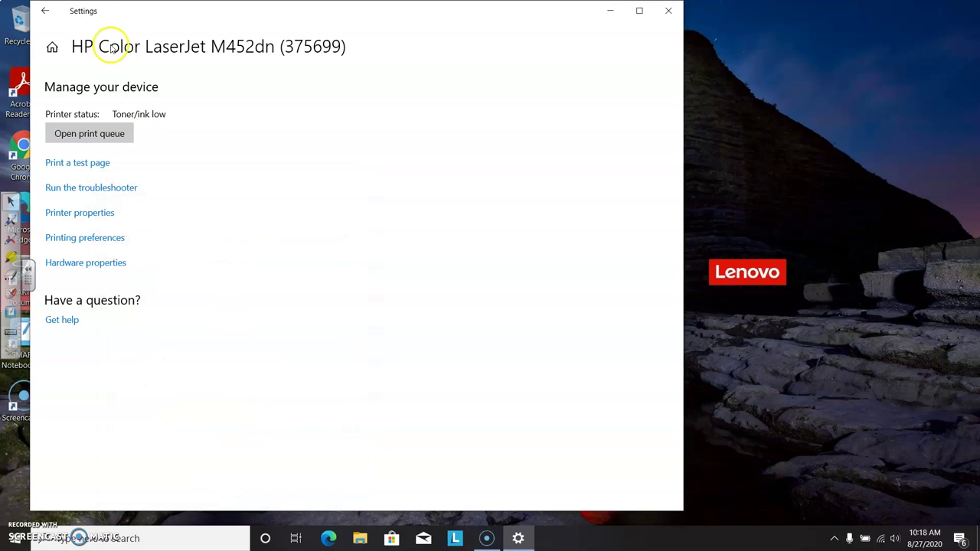
{"action": "left_click", "coordinate": [45, 11]}
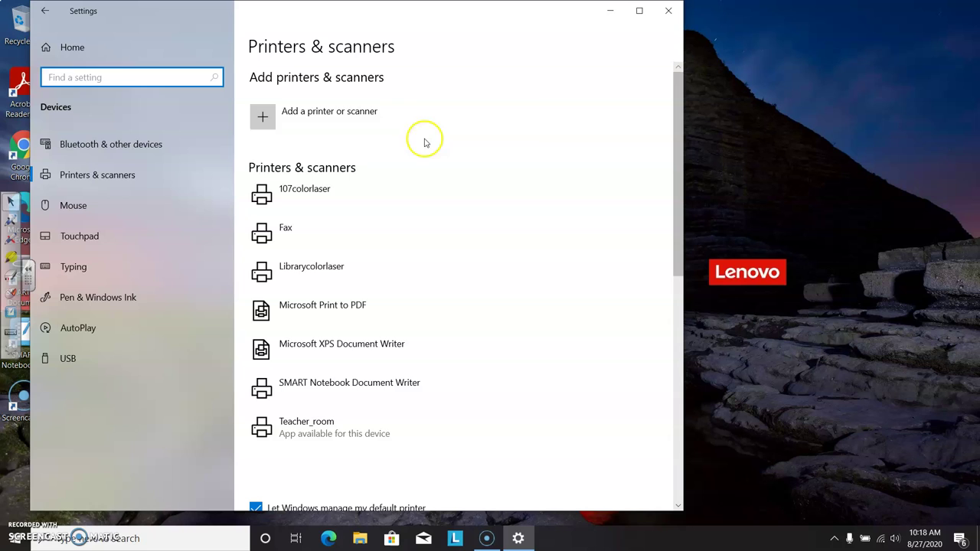
Search for printers and add the HP Color LaserJet M452dn (9E1310) device
{"action": "left_click", "coordinate": [264, 117]}
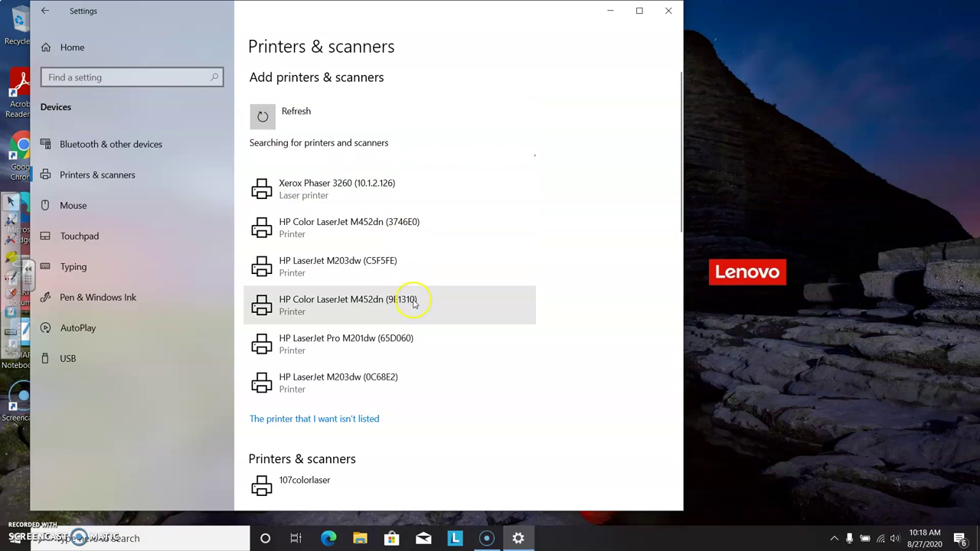
{"action": "left_click", "coordinate": [318, 310]}
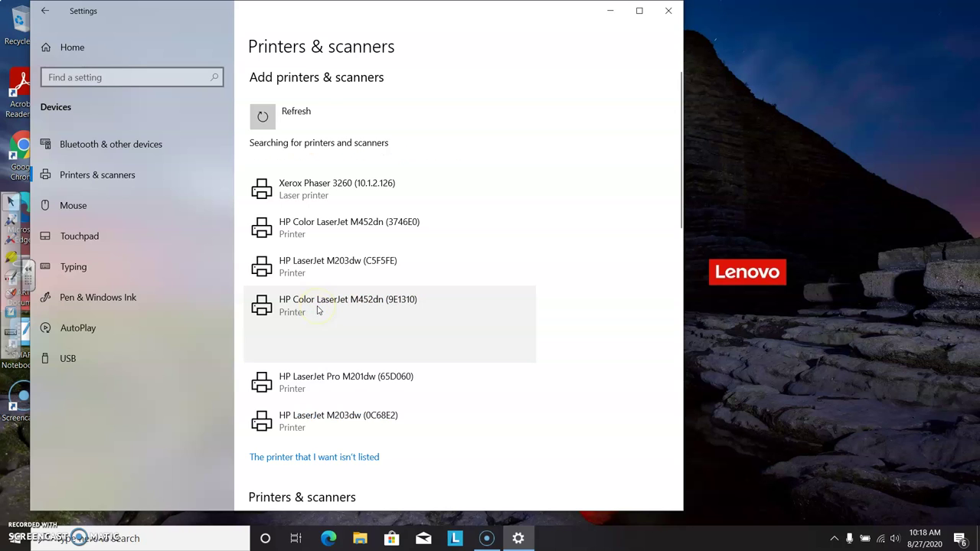
{"action": "left_click", "coordinate": [493, 347]}
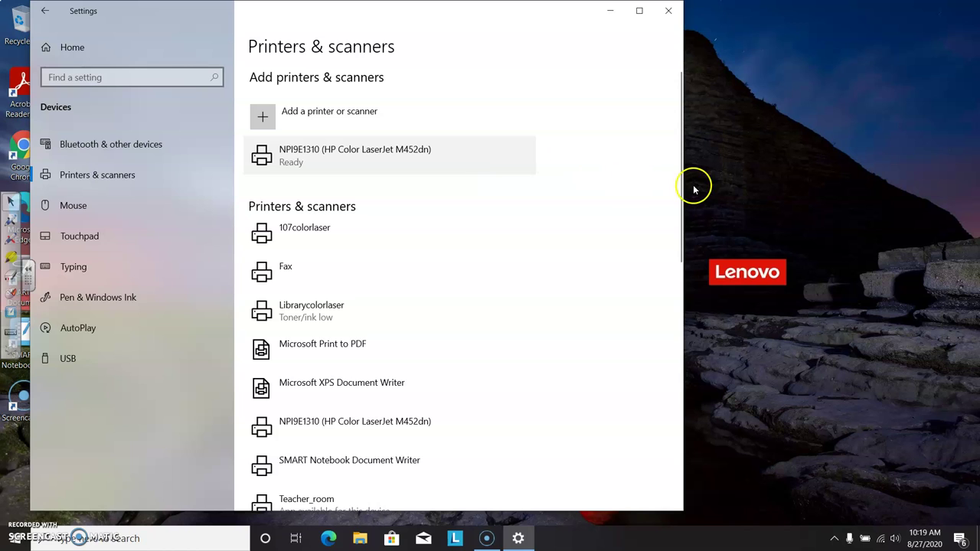
Rename NPI9E1310 to '206colorlaser' in Printer properties, then return to the printers list
{"action": "left_click_drag", "start_coordinate": [681, 191], "coordinate": [681, 260]}
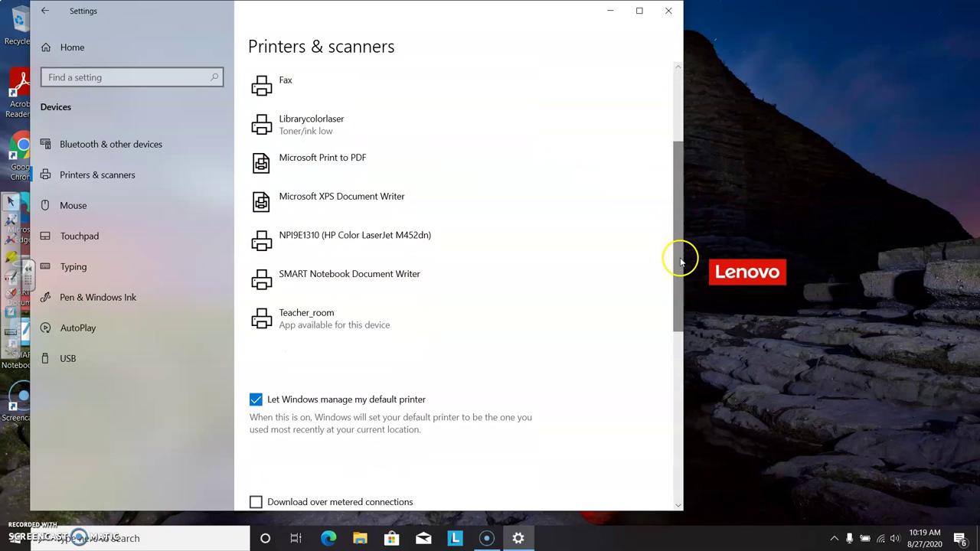
{"action": "left_click", "coordinate": [416, 242]}
{"action": "left_click", "coordinate": [416, 283]}
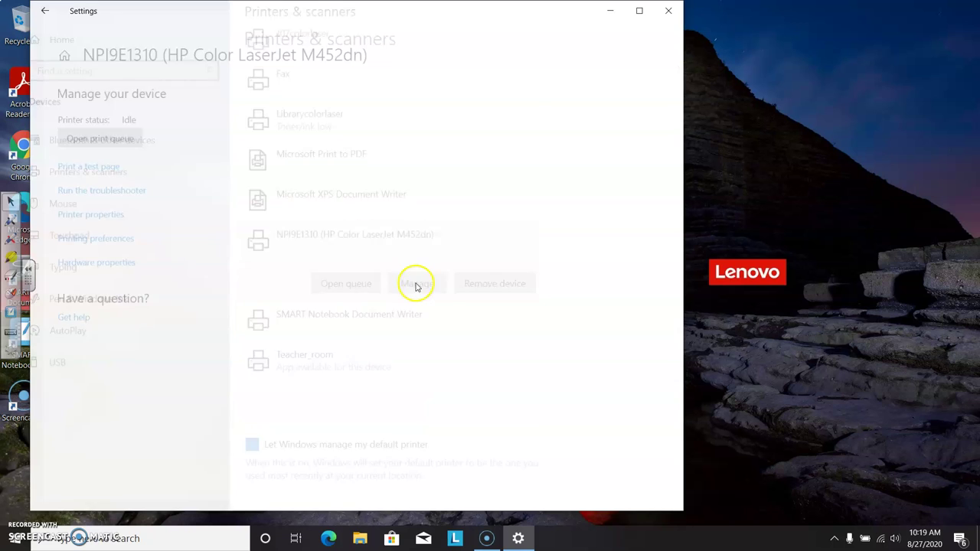
{"action": "left_click", "coordinate": [86, 213]}
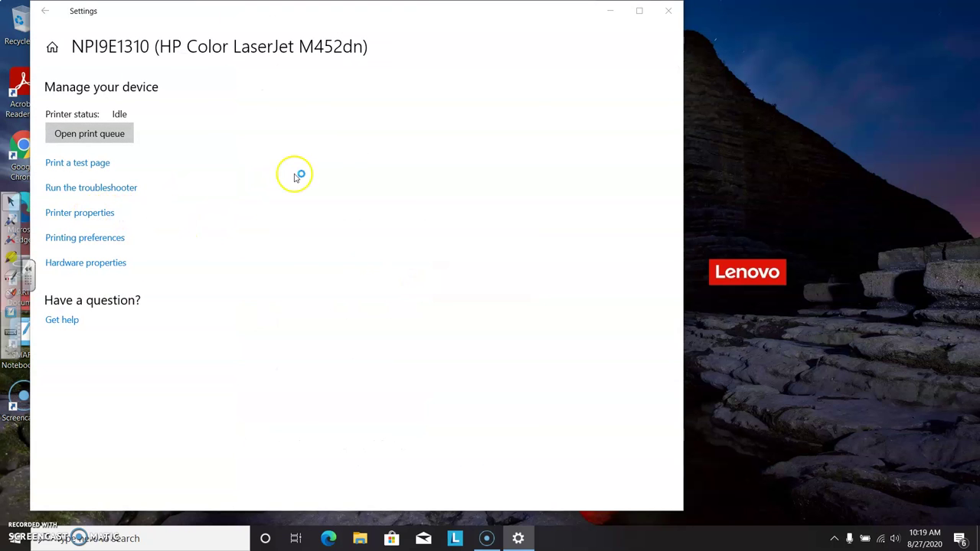
{"action": "key", "text": "BackSpace"}
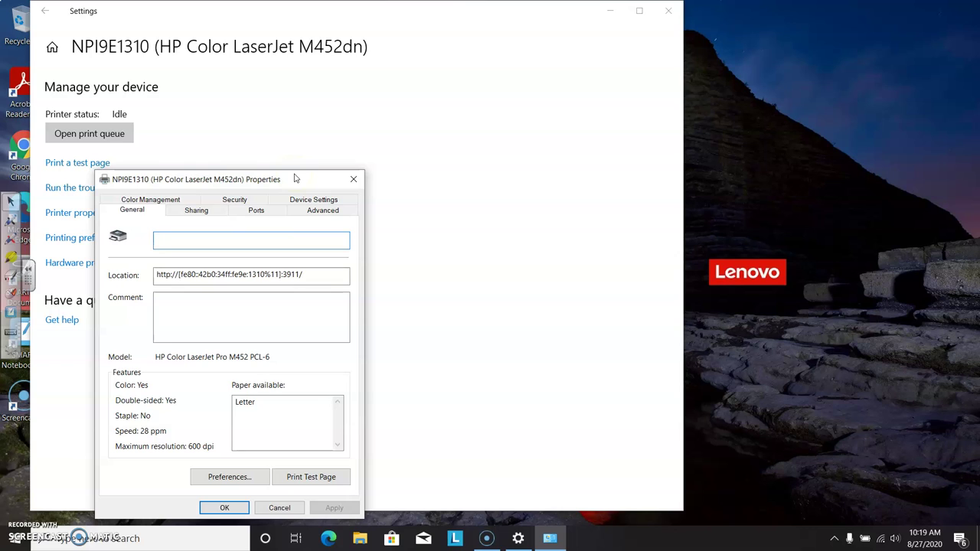
{"action": "type", "text": "206colorlaser"}
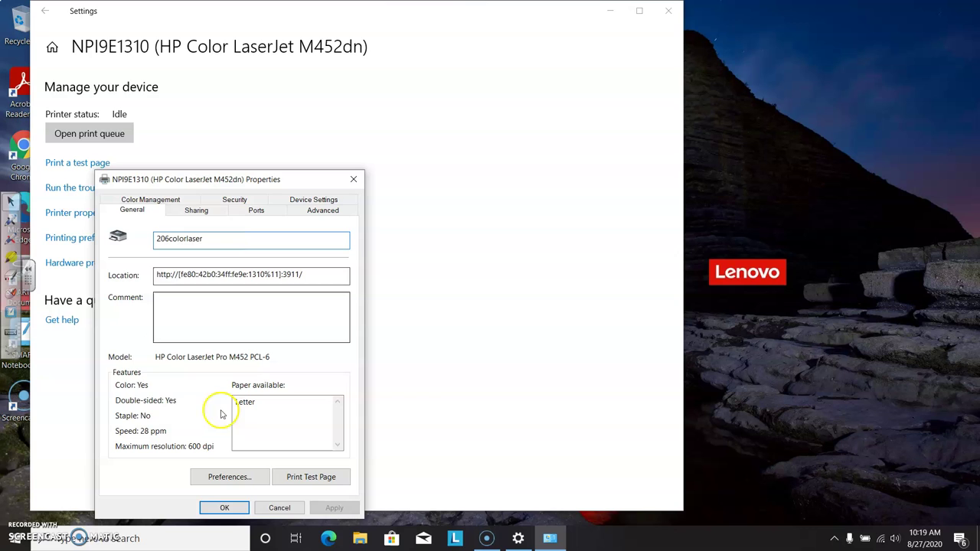
{"action": "left_click", "coordinate": [222, 508]}
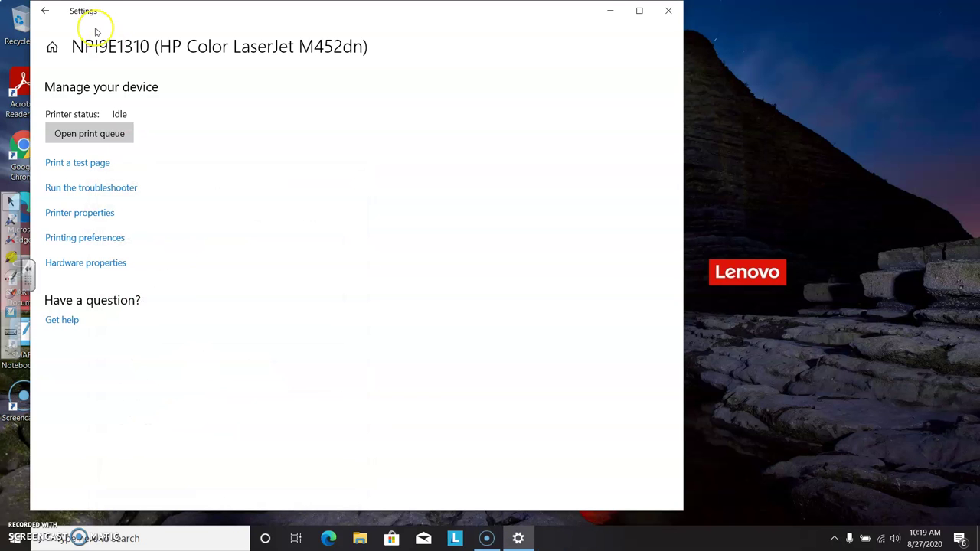
{"action": "left_click", "coordinate": [44, 11]}
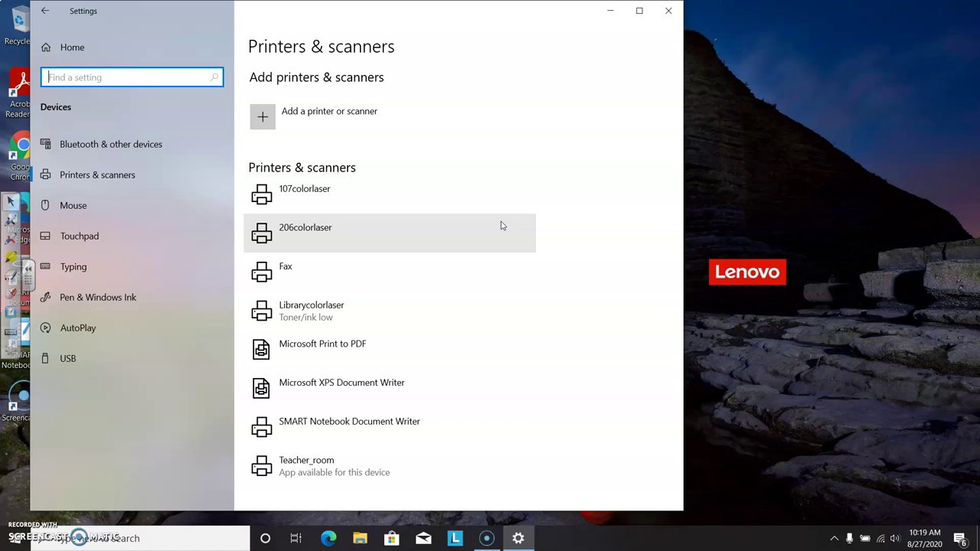
Close the Settings window, leaving the desktop visible
{"action": "left_click", "coordinate": [480, 89]}
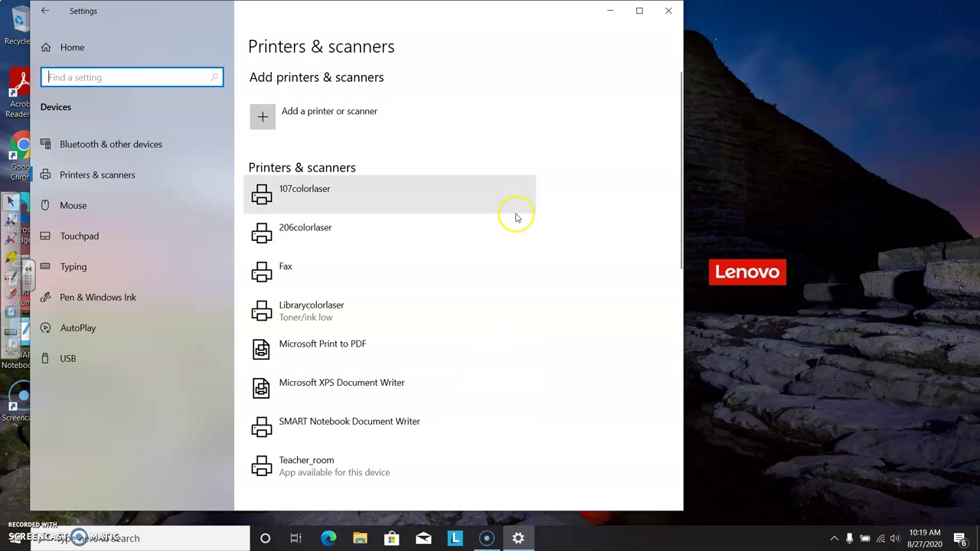
{"action": "left_click", "coordinate": [670, 13]}
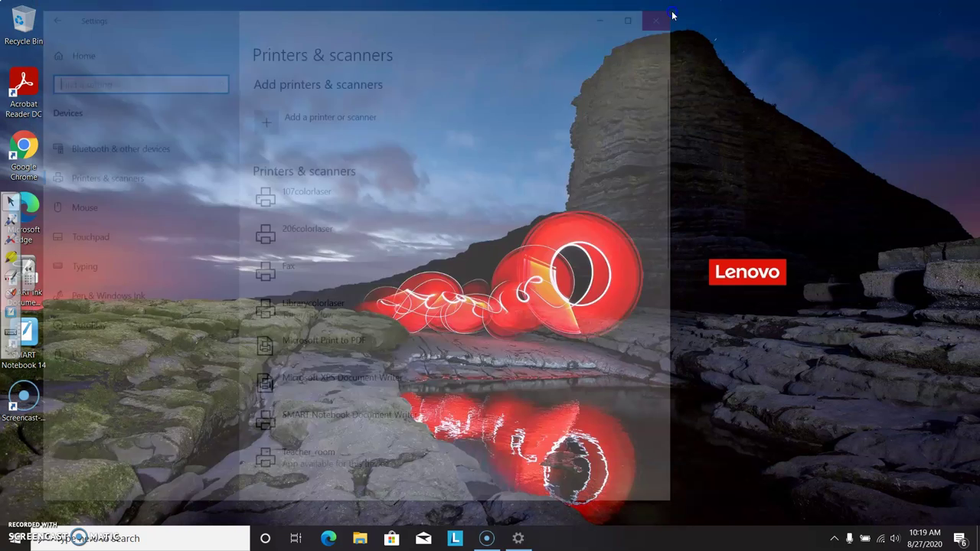